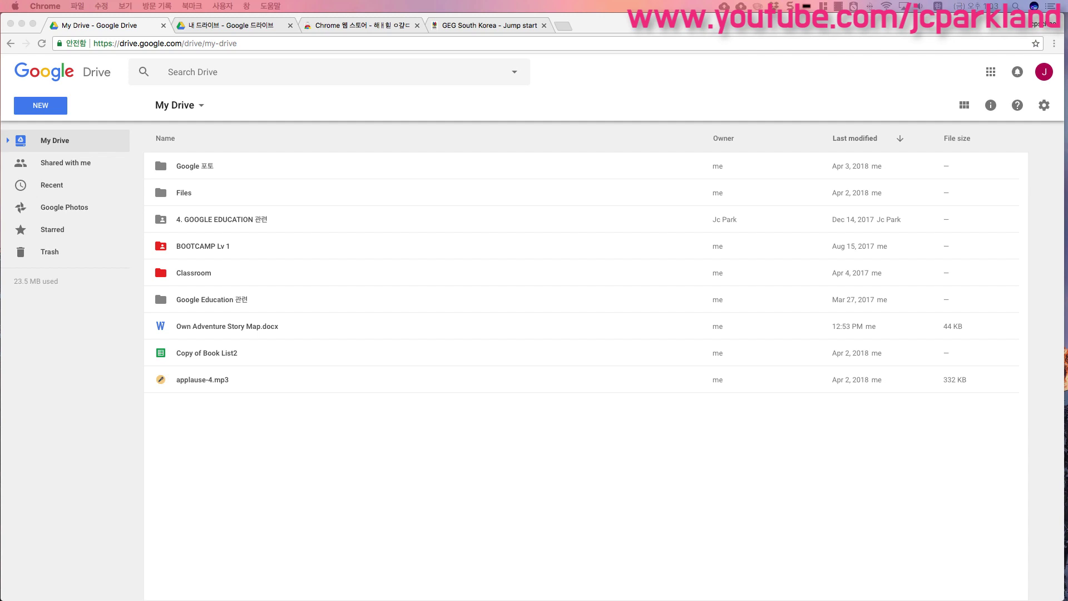
Step: Read through the JUMP START introduction on the GEG South Korea site, down to the green Google Tools text block
click(245, 489)
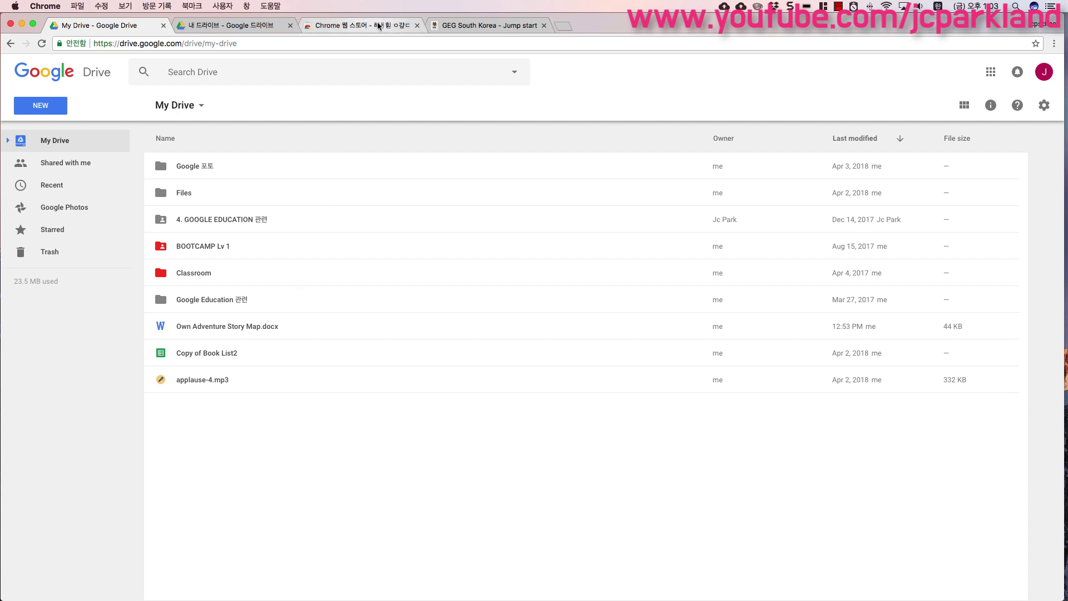
click(473, 24)
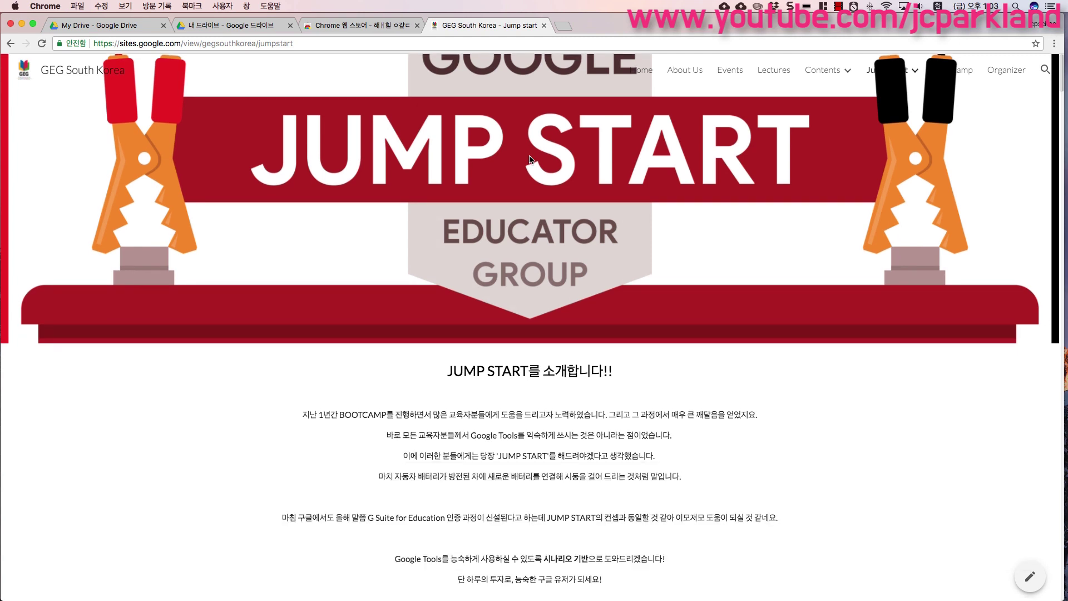
scroll(599, 226, down, 2)
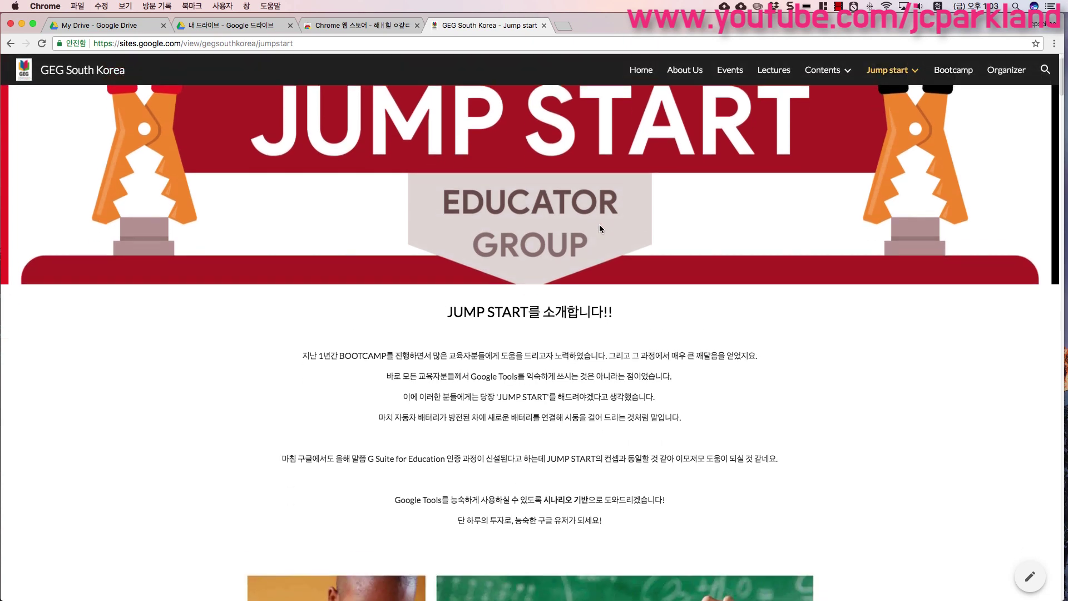
scroll(599, 225, down, 3)
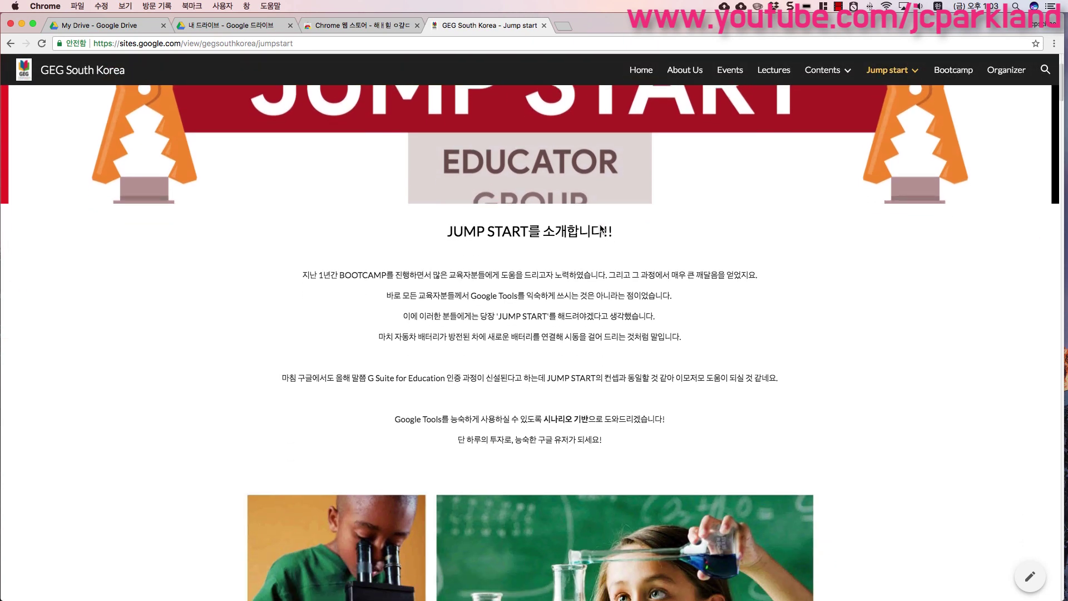
scroll(600, 225, down, 2)
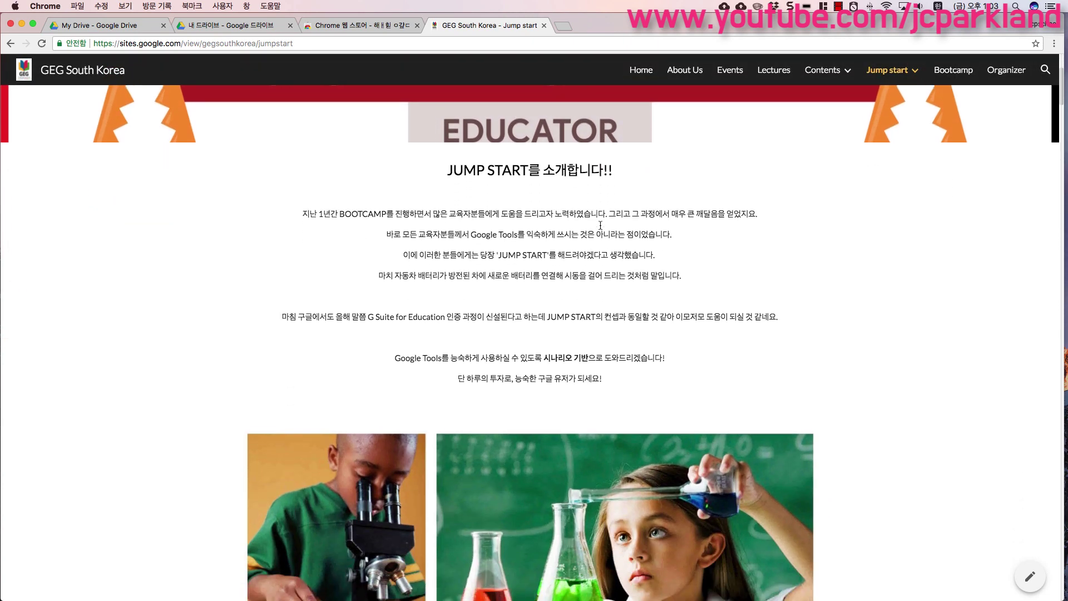
scroll(600, 225, down, 1)
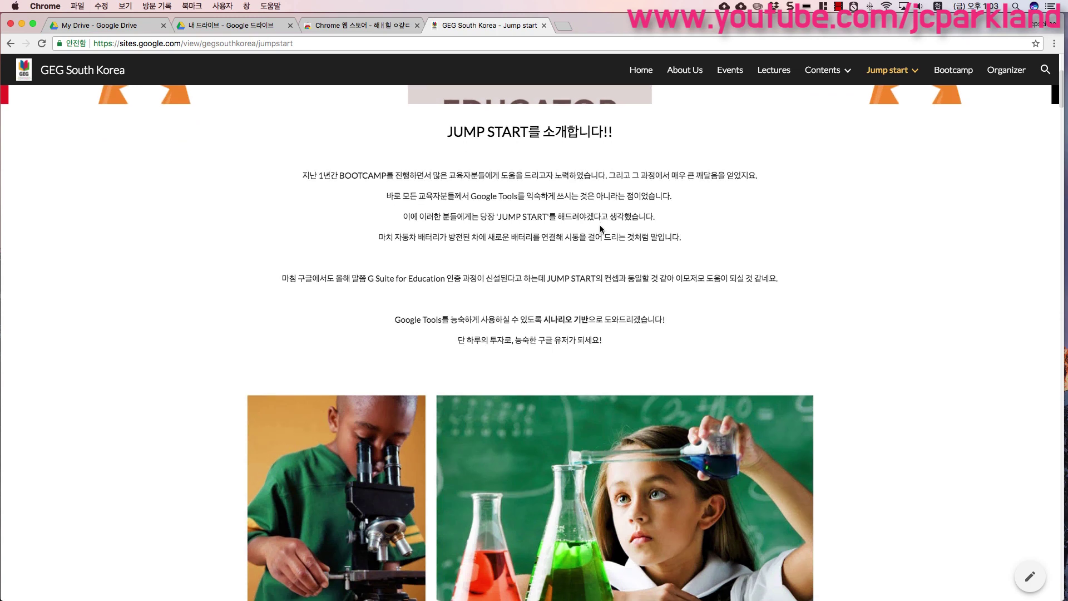
scroll(600, 225, down, 5)
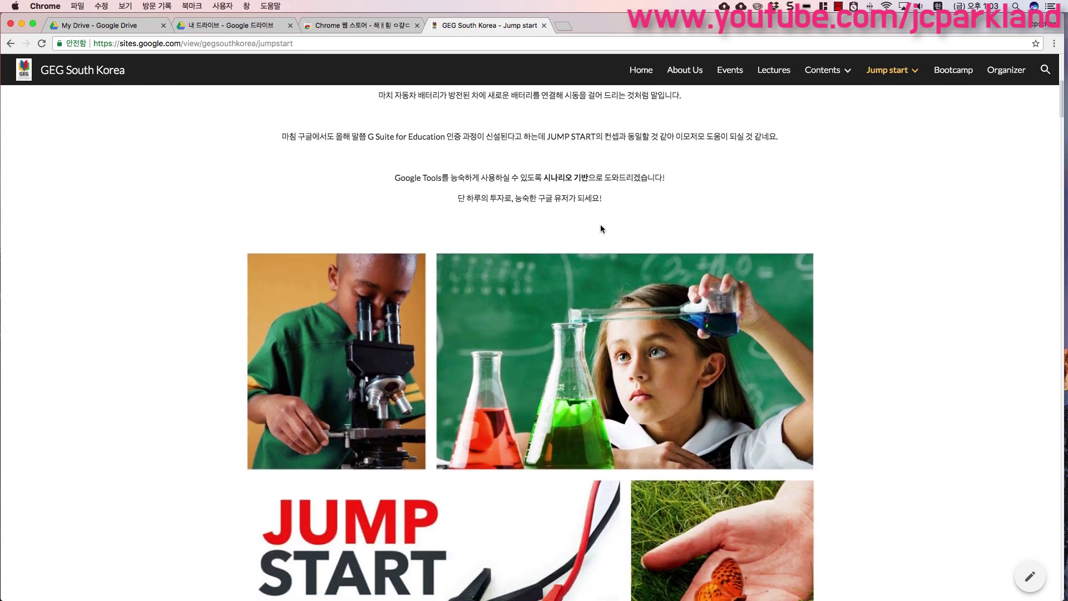
scroll(602, 228, down, 2)
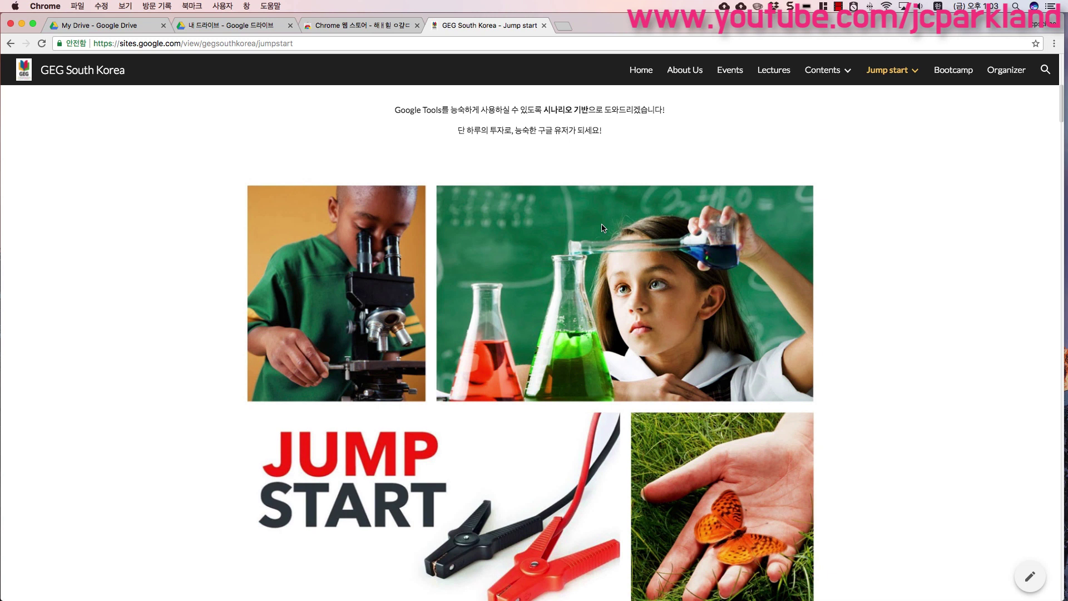
scroll(602, 228, down, 4)
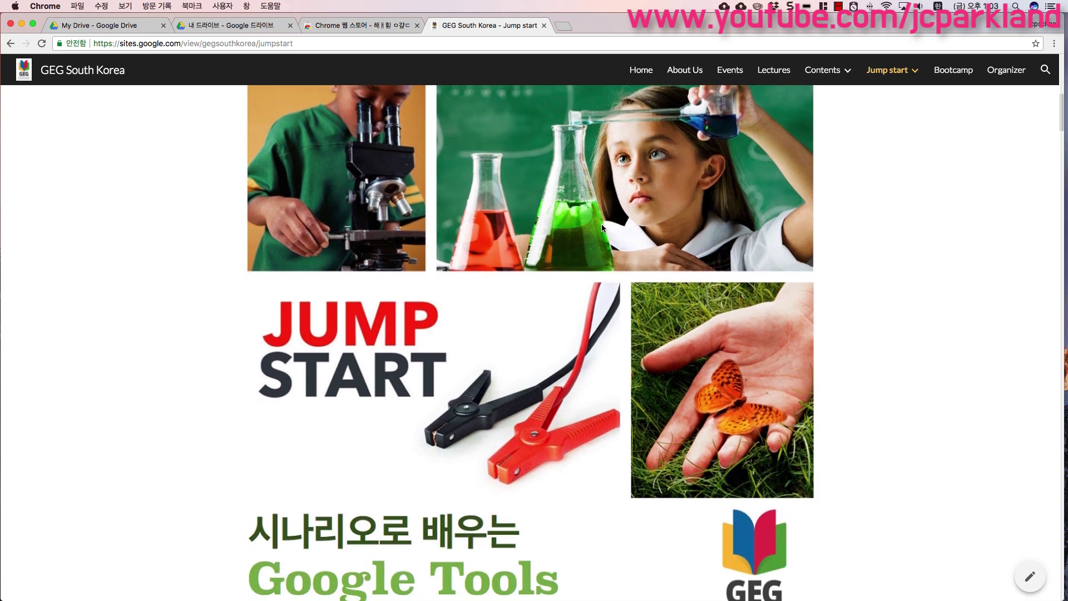
scroll(602, 228, down, 3)
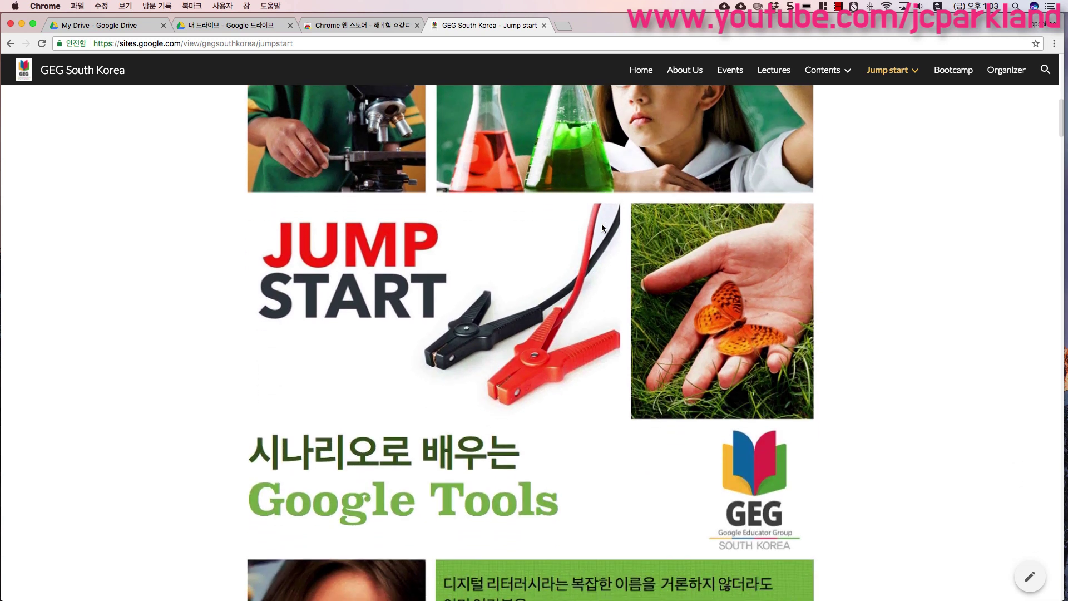
scroll(602, 228, down, 3)
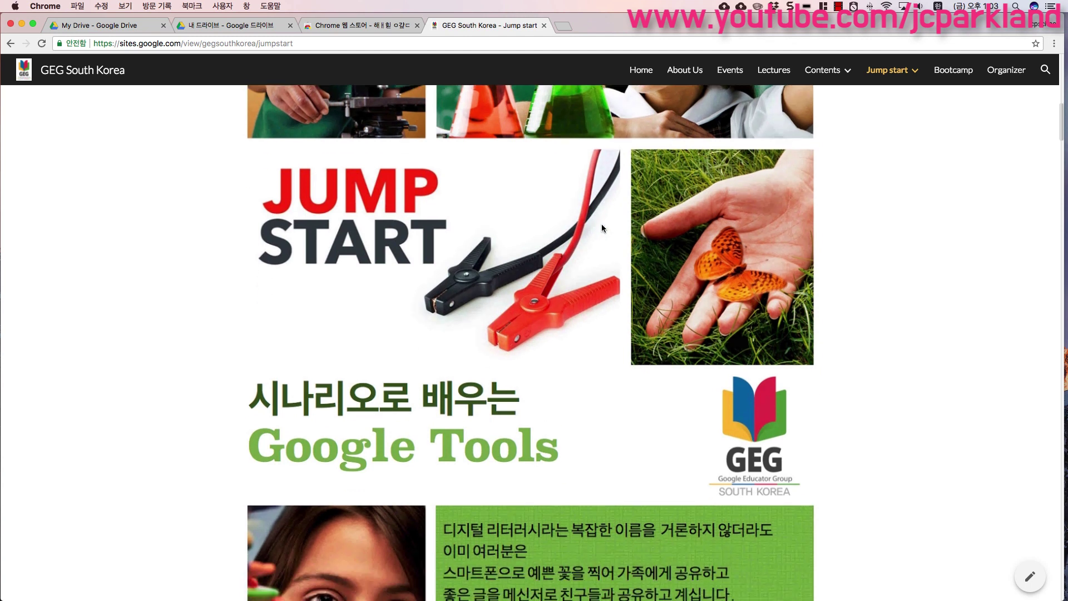
scroll(592, 227, down, 1)
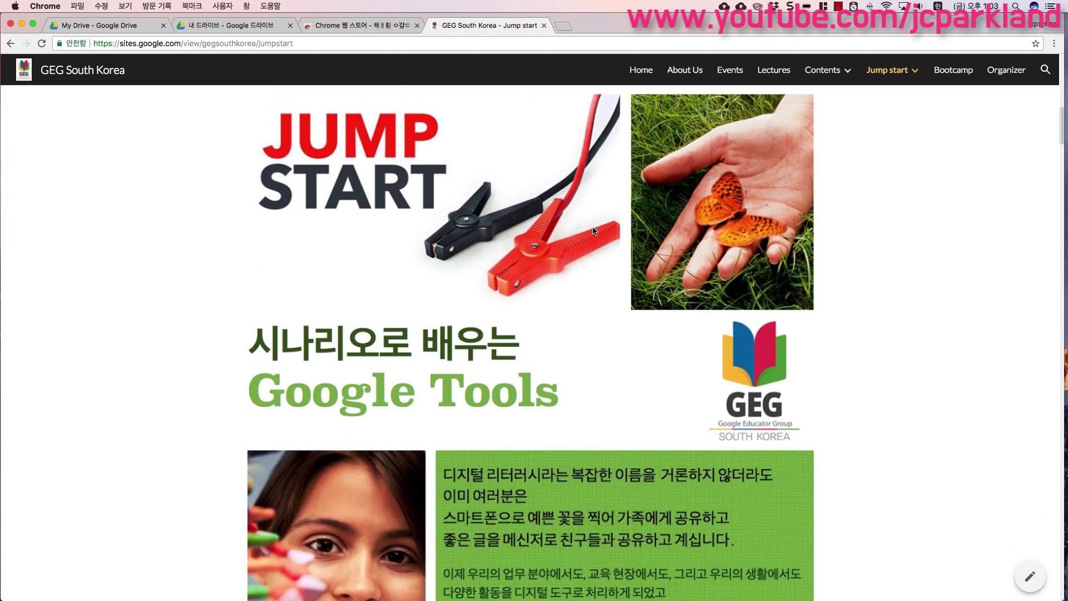
scroll(592, 226, down, 3)
scroll(592, 226, down, 2)
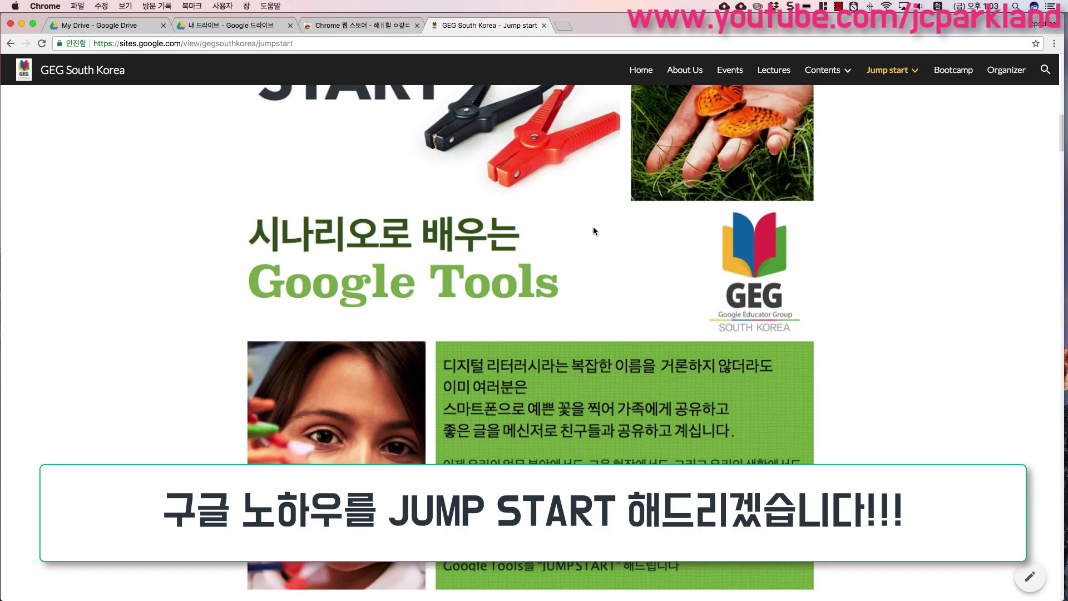
scroll(593, 226, down, 4)
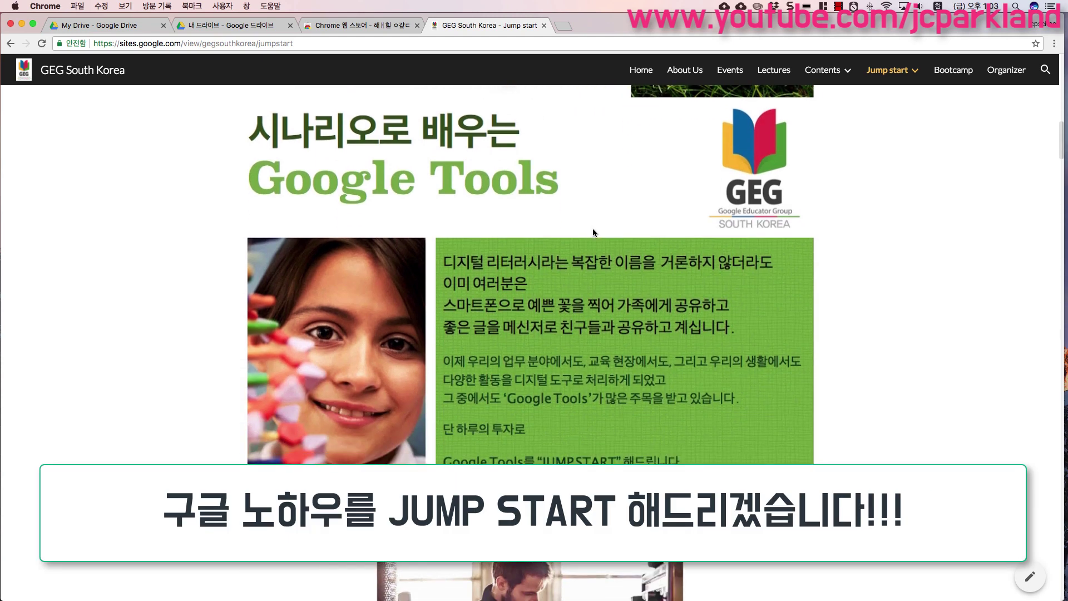
scroll(593, 228, down, 2)
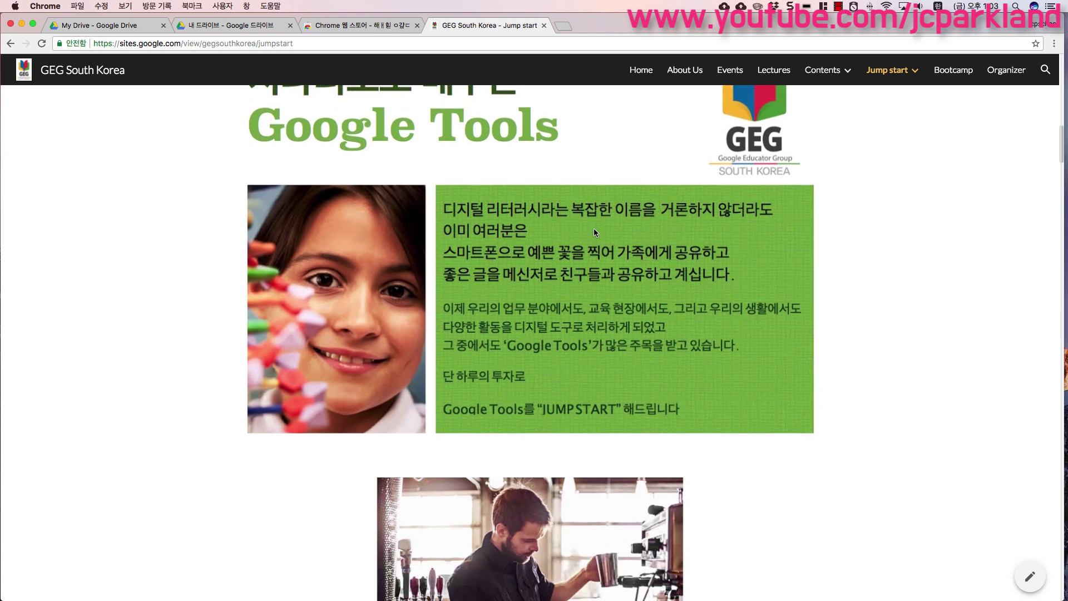
scroll(593, 229, down, 2)
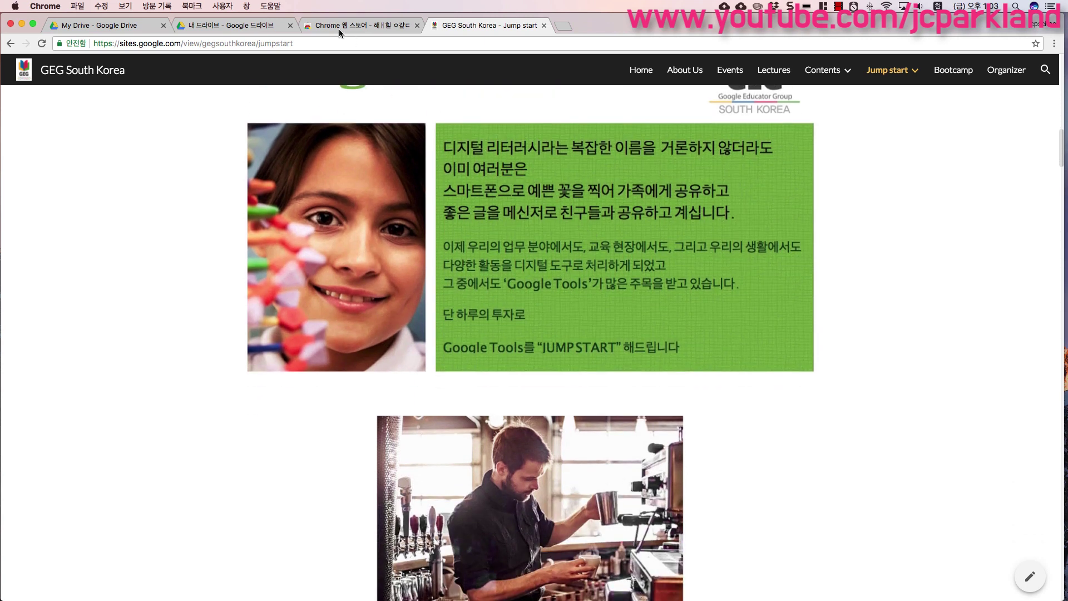
Step: In the Korean-language Drive, view the actions for Copy of Book List2 and the options for creating or uploading files
click(218, 27)
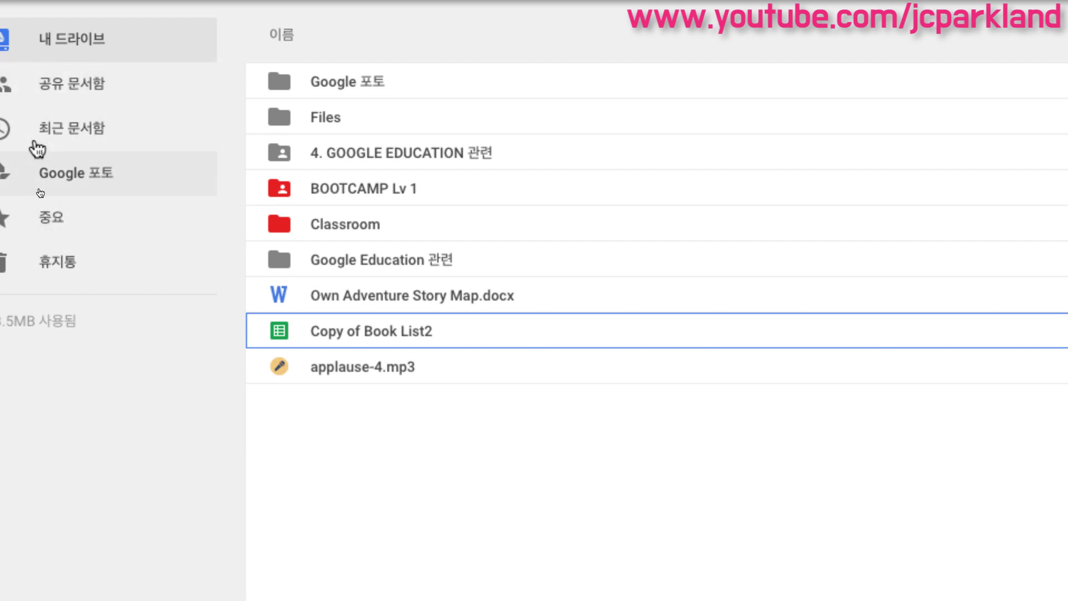
right_click(343, 331)
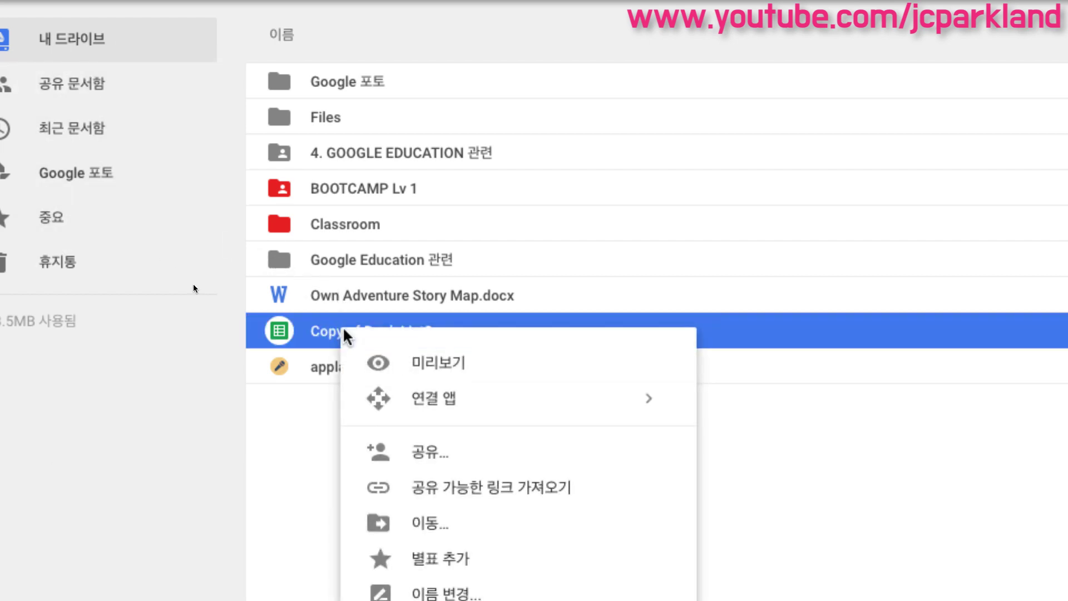
click(307, 459)
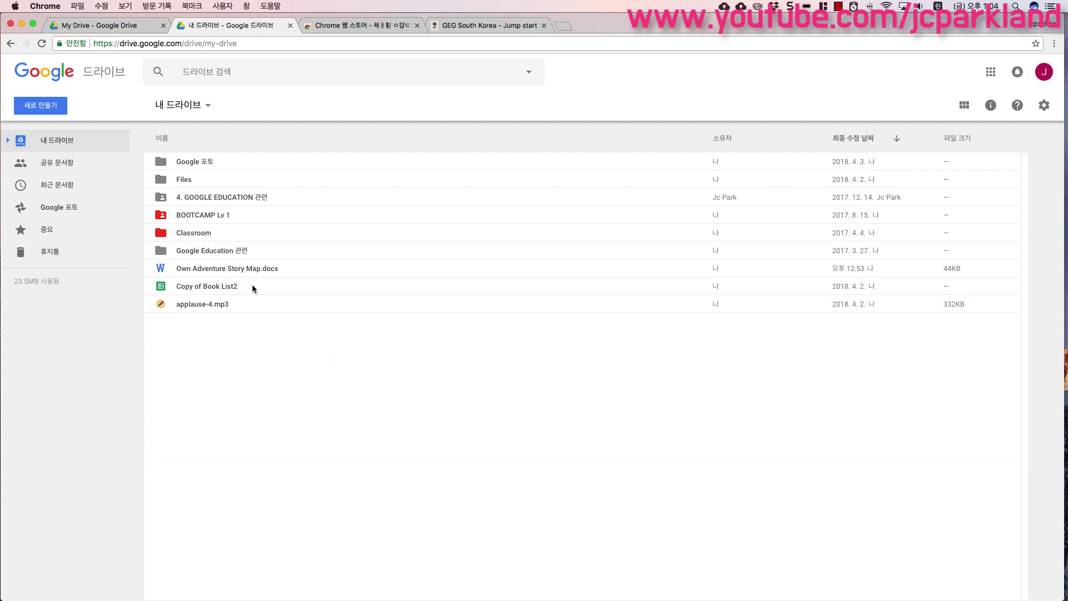
click(41, 110)
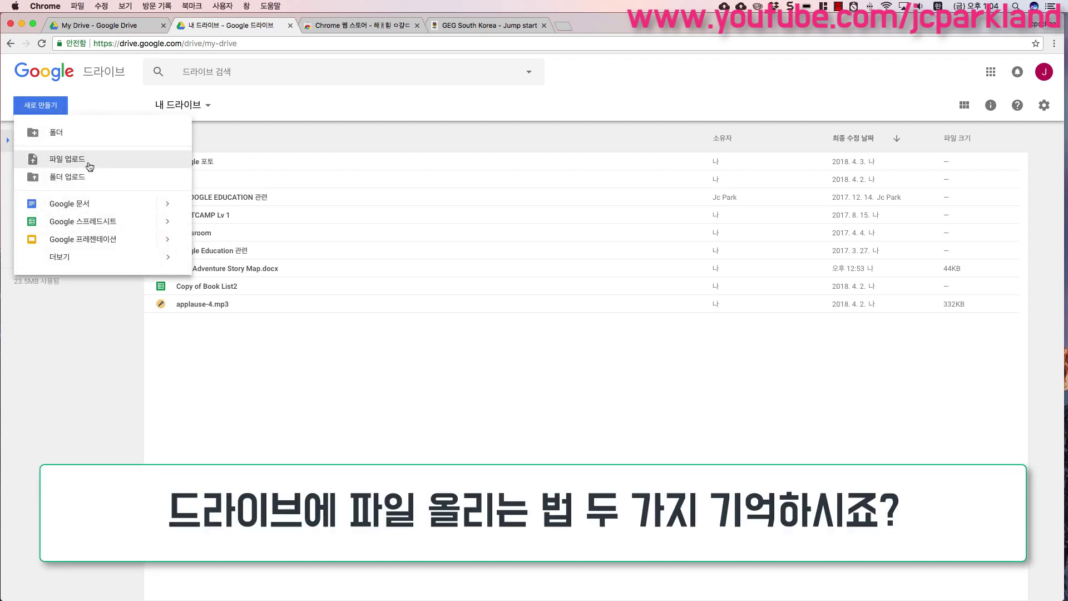
click(207, 396)
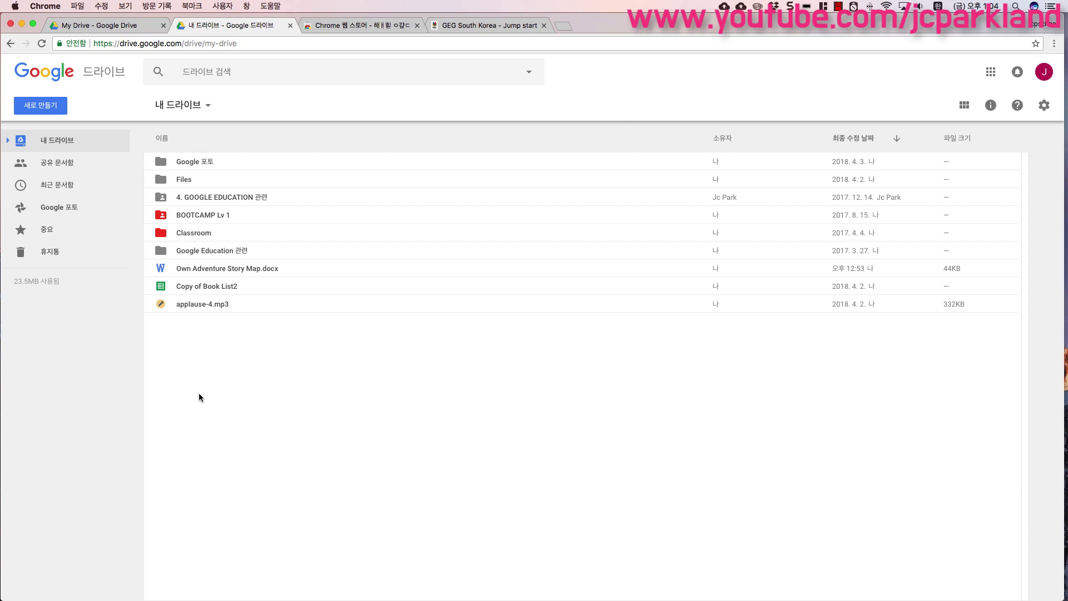
Step: Open the Copy of Book List2 spreadsheet from Drive and return to the Korean-language file list
click(164, 286)
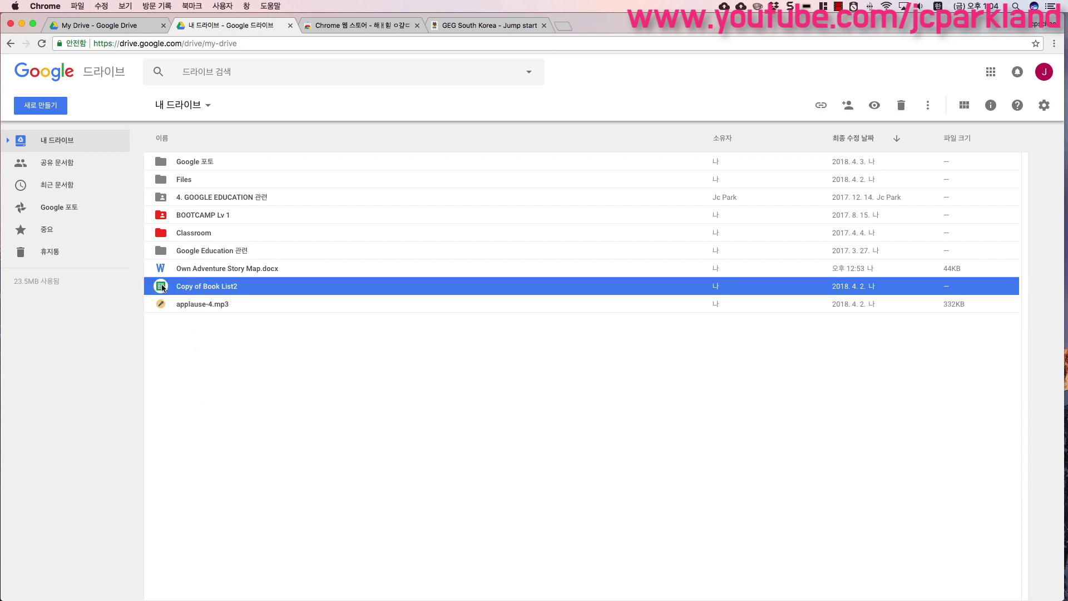
double_click(191, 287)
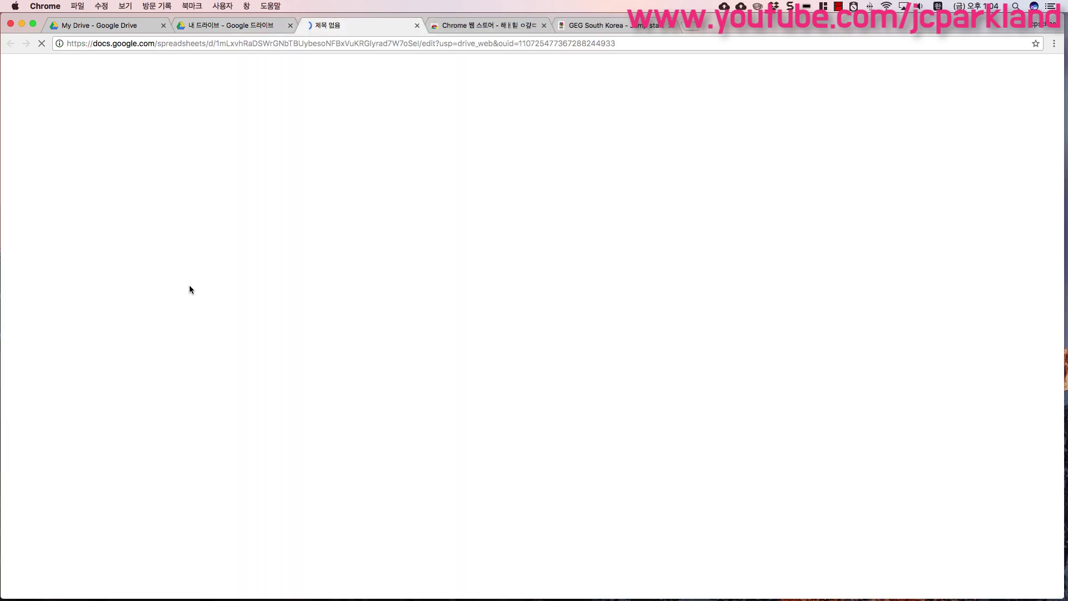
click(243, 29)
click(286, 327)
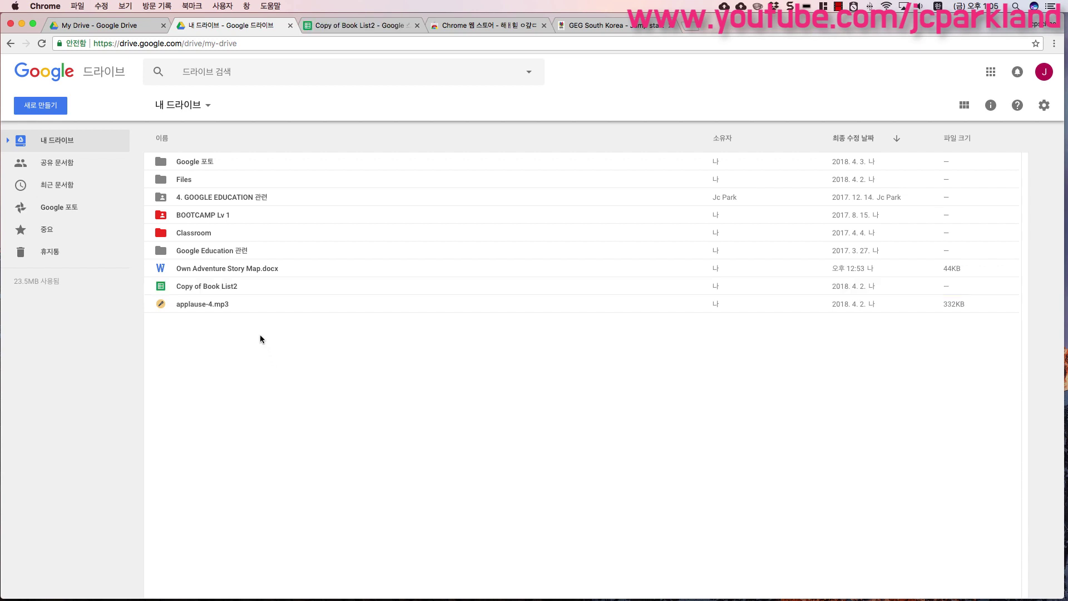
Step: Select Own Adventure Story Map.docx, view the open Copy of Book List2 spreadsheet for comparison, and return to the Drive file list
click(230, 270)
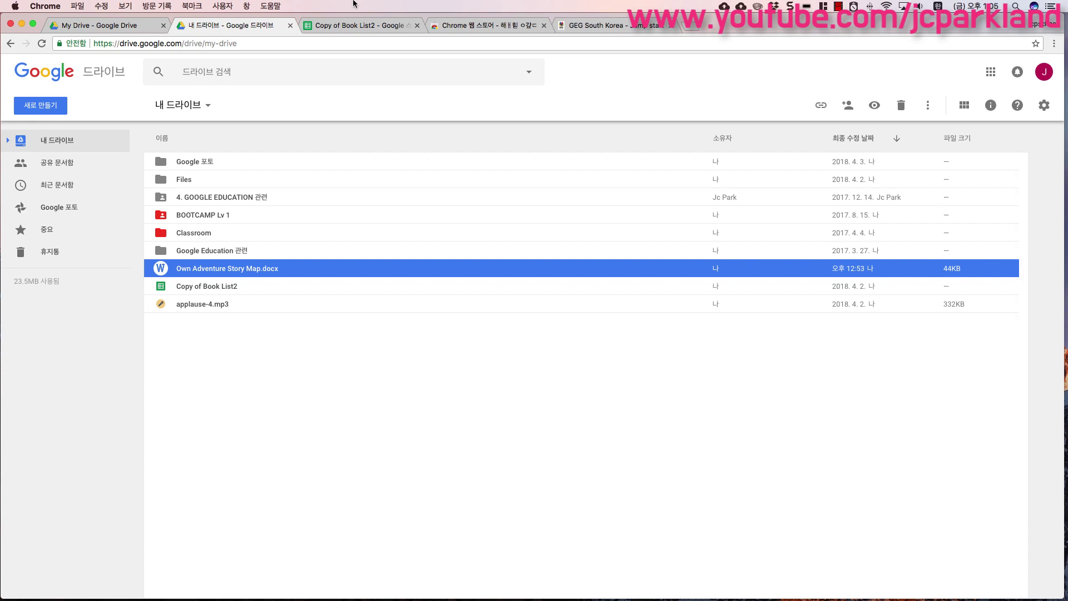
click(350, 25)
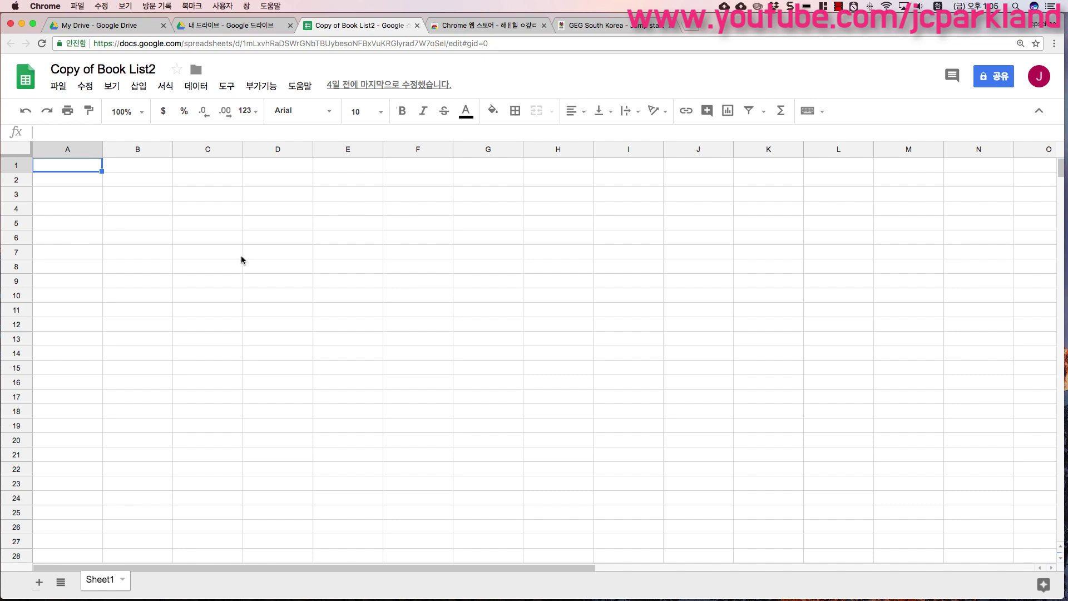
click(241, 257)
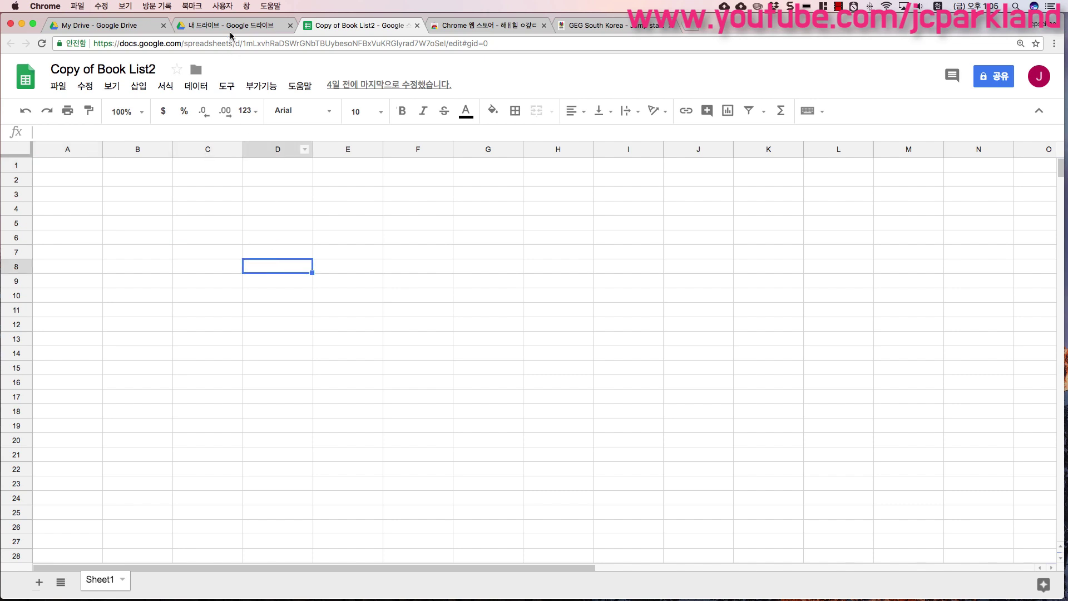
click(231, 25)
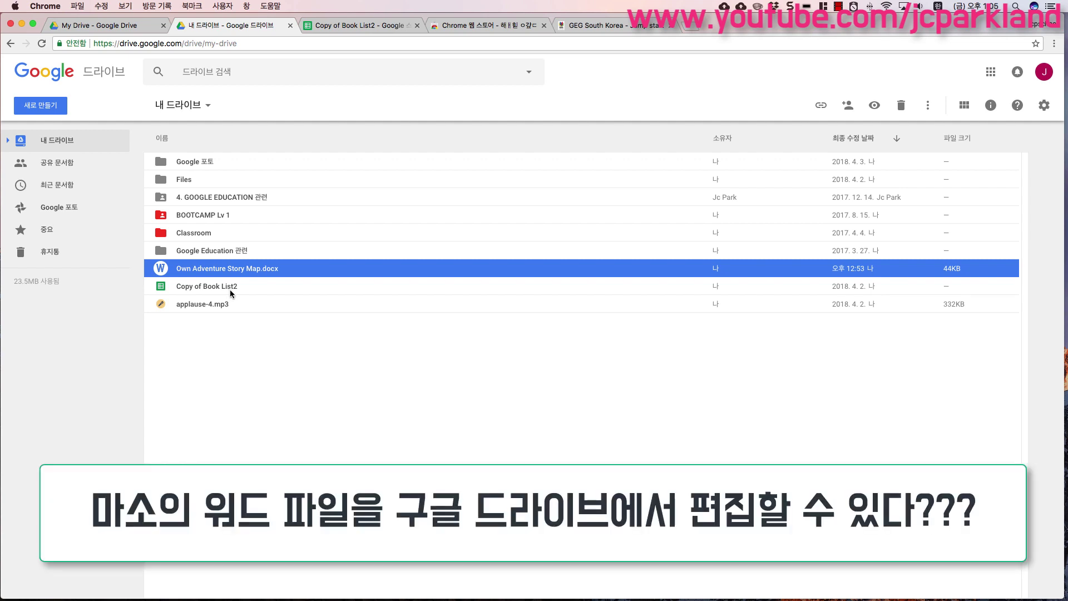
Step: Open the Word file Own Adventure Story Map.docx with Google Docs (Google 문서)
right_click(225, 272)
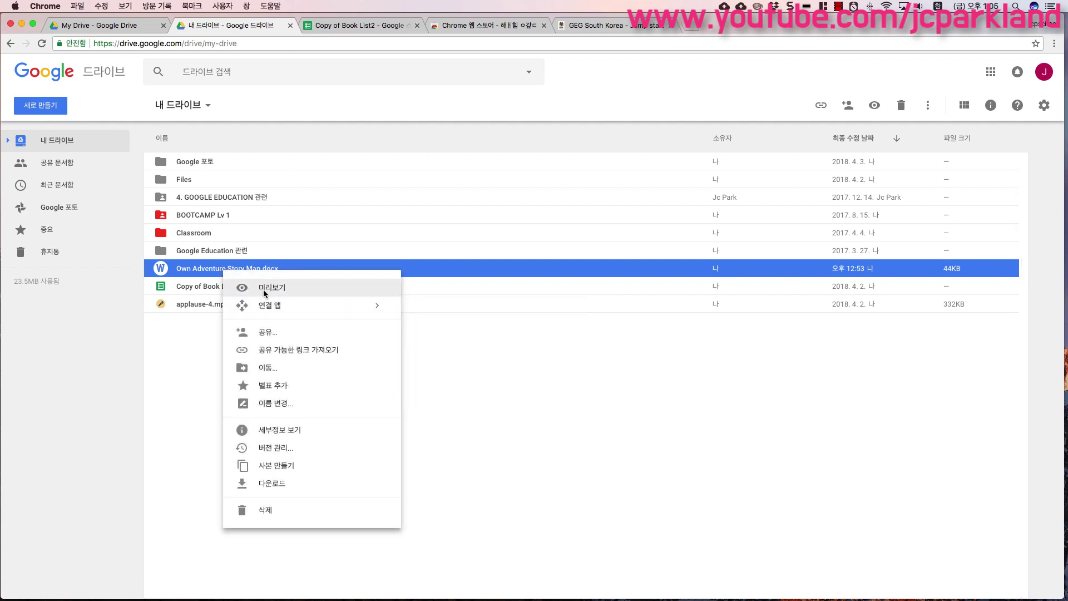
mouse_move(271, 307)
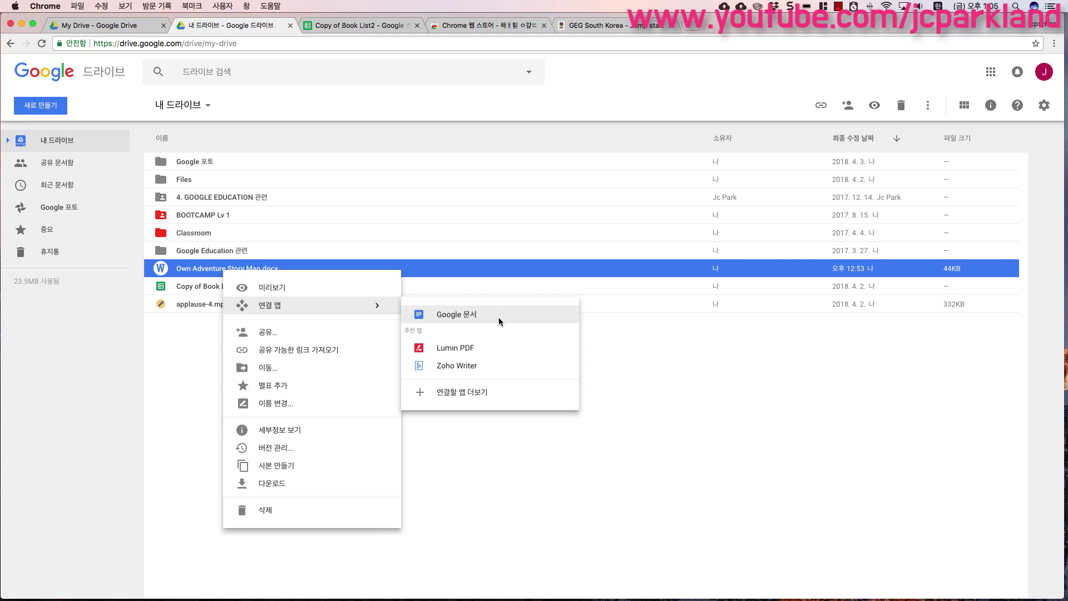
click(459, 315)
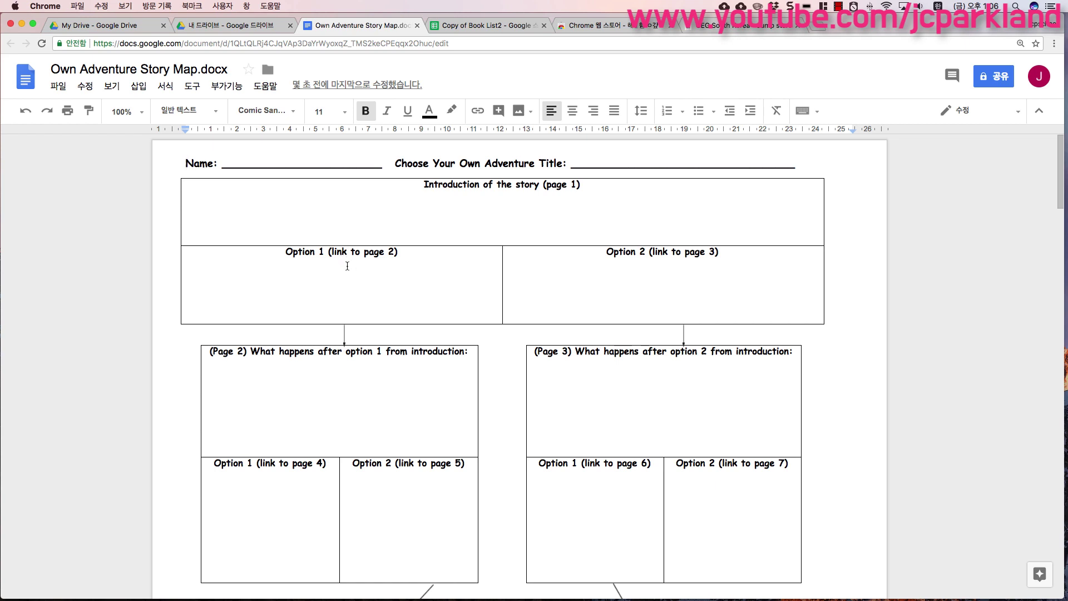
Step: Look through the story map tables in the converted document, and return to the Drive file list to compare the two versions
scroll(346, 265, down, 5)
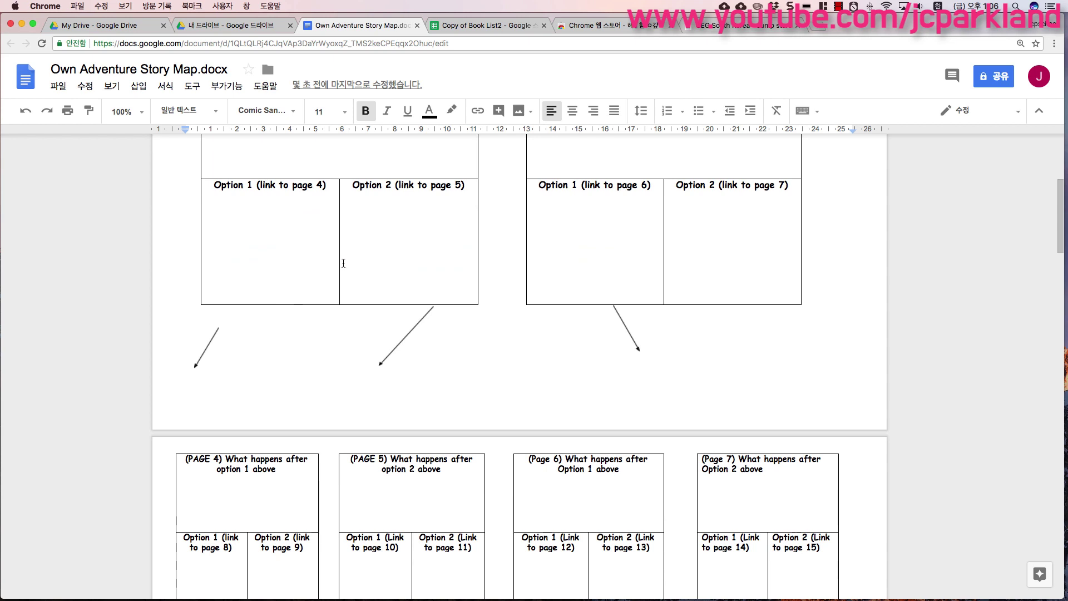
scroll(314, 223, down, 2)
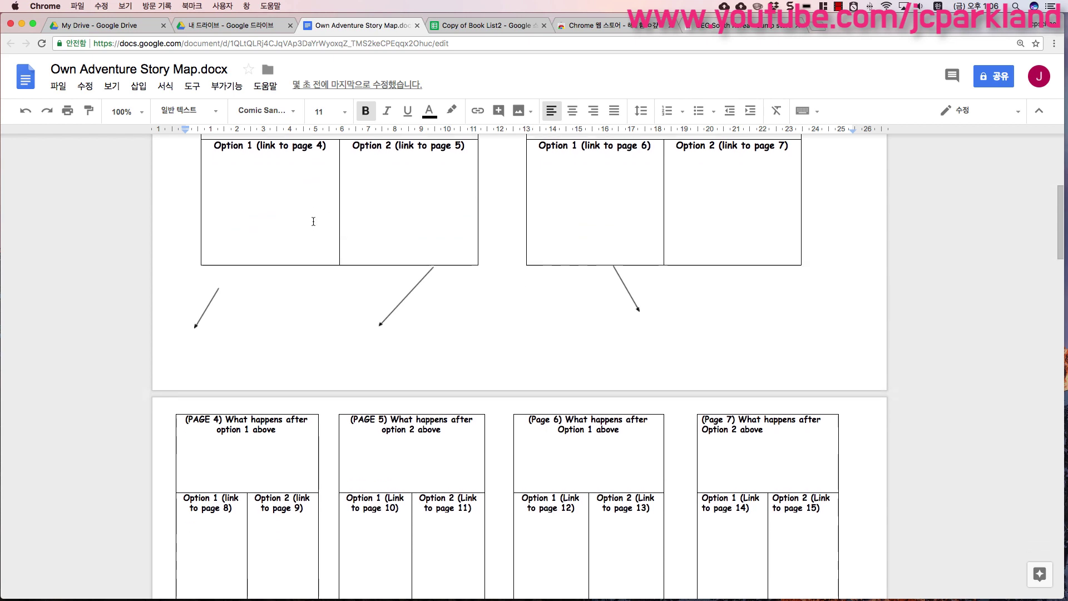
click(186, 26)
click(274, 188)
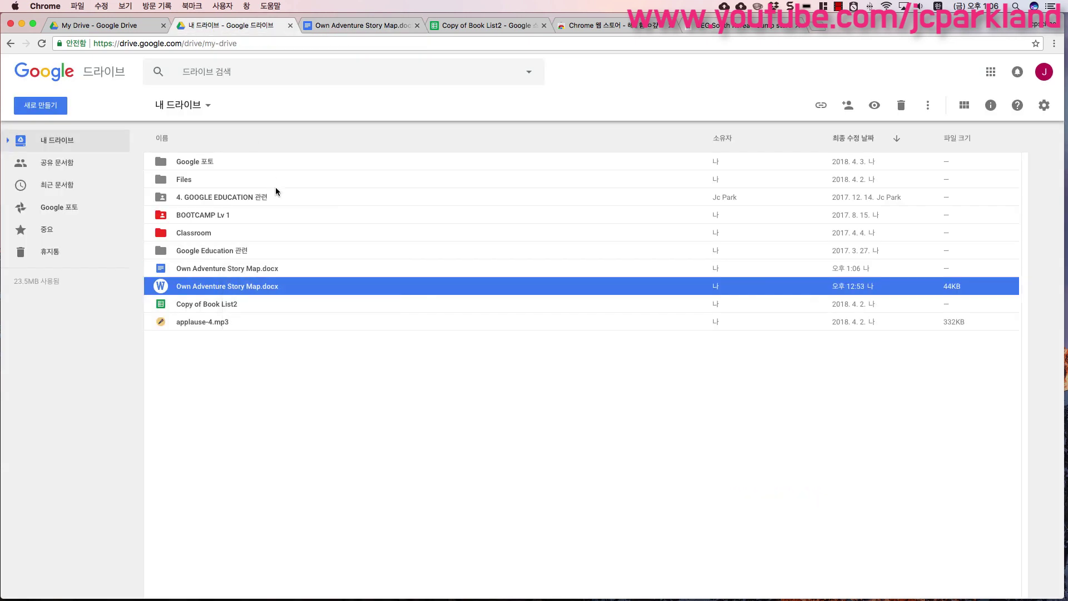
click(262, 382)
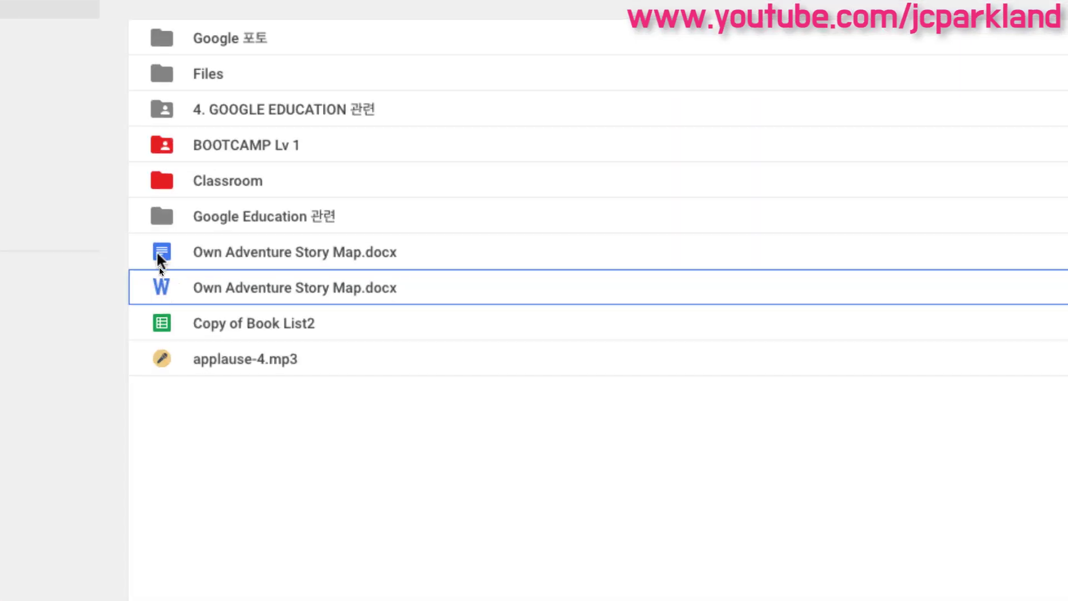
Step: Compare the two Own Adventure Story Map.docx entries and open a preview (미리보기) of the Word version
click(207, 257)
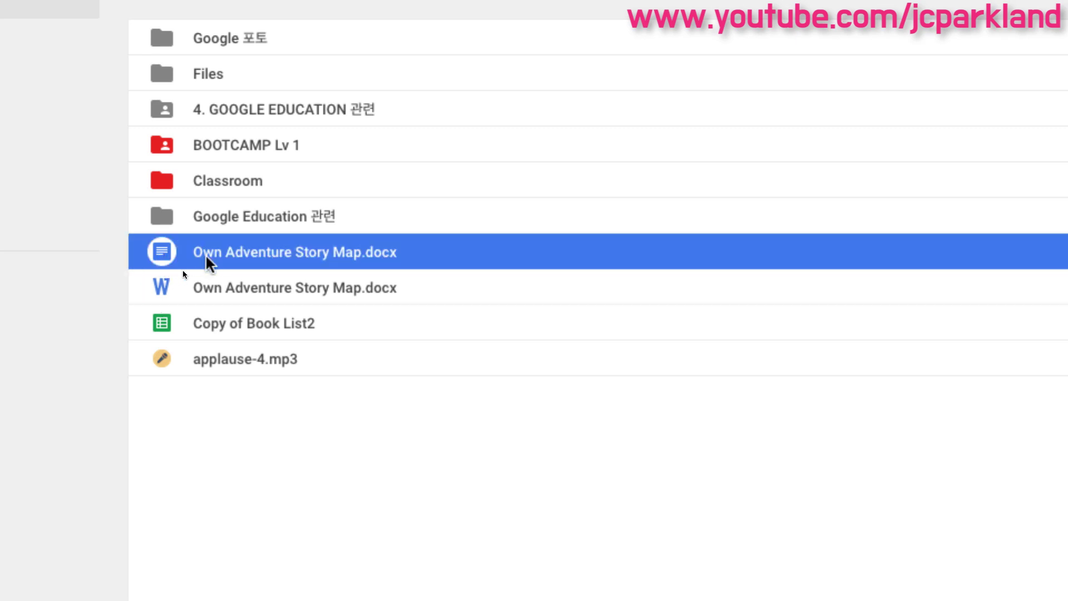
click(215, 290)
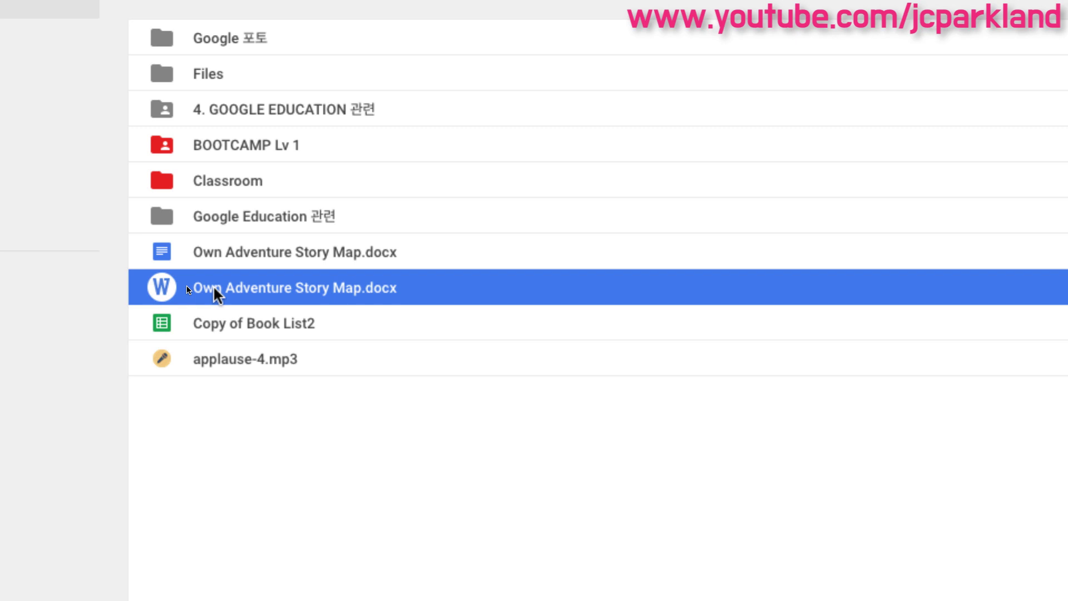
right_click(214, 288)
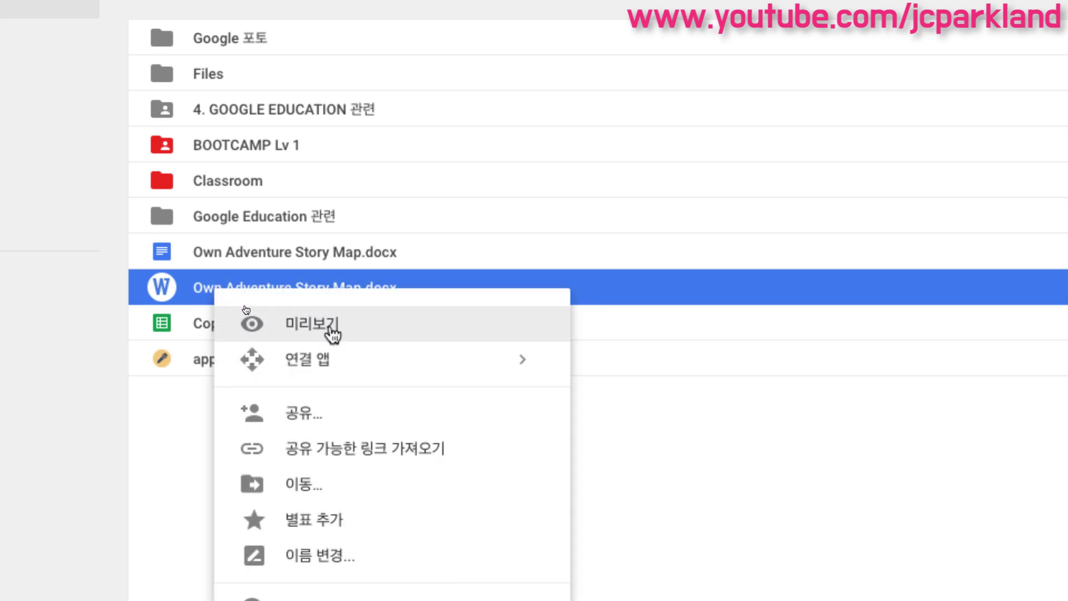
click(331, 329)
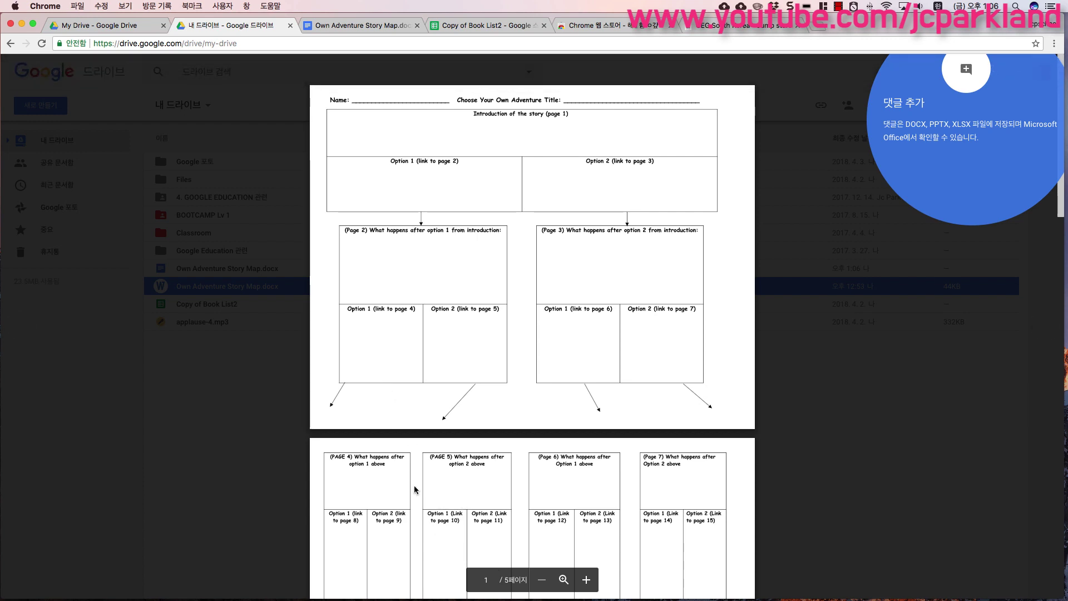
Step: Look through all pages of the previewed Word story map and return to its first page
scroll(310, 470, down, 5)
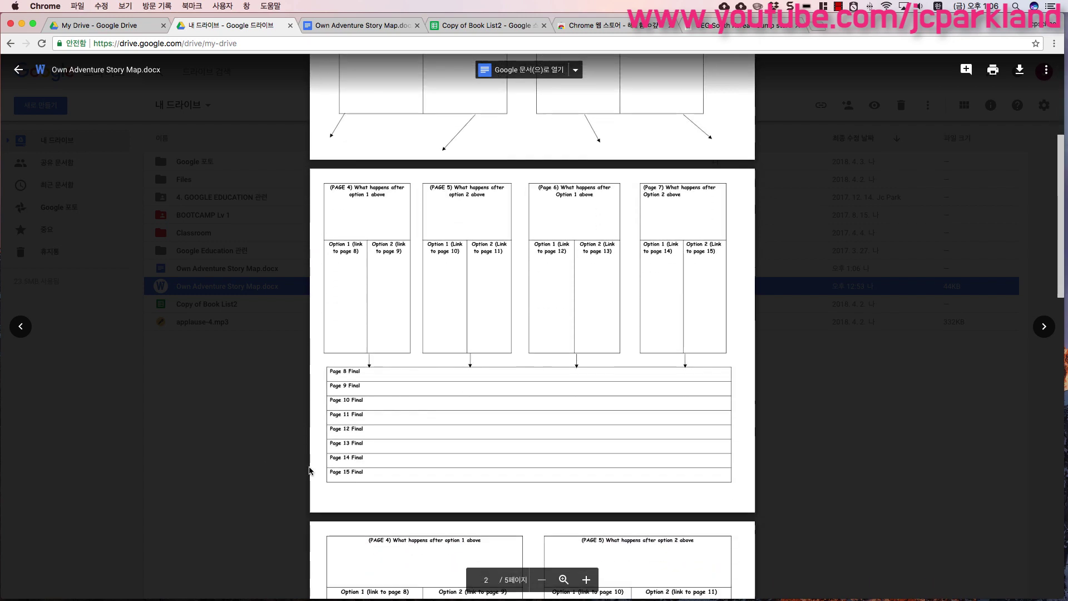
scroll(310, 470, down, 10)
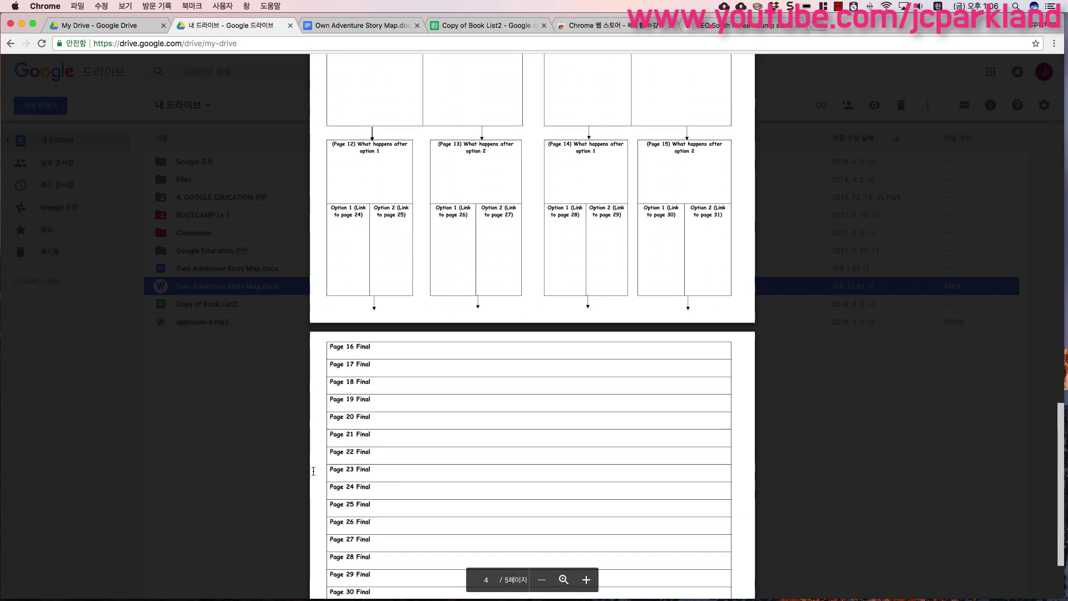
scroll(313, 471, down, 3)
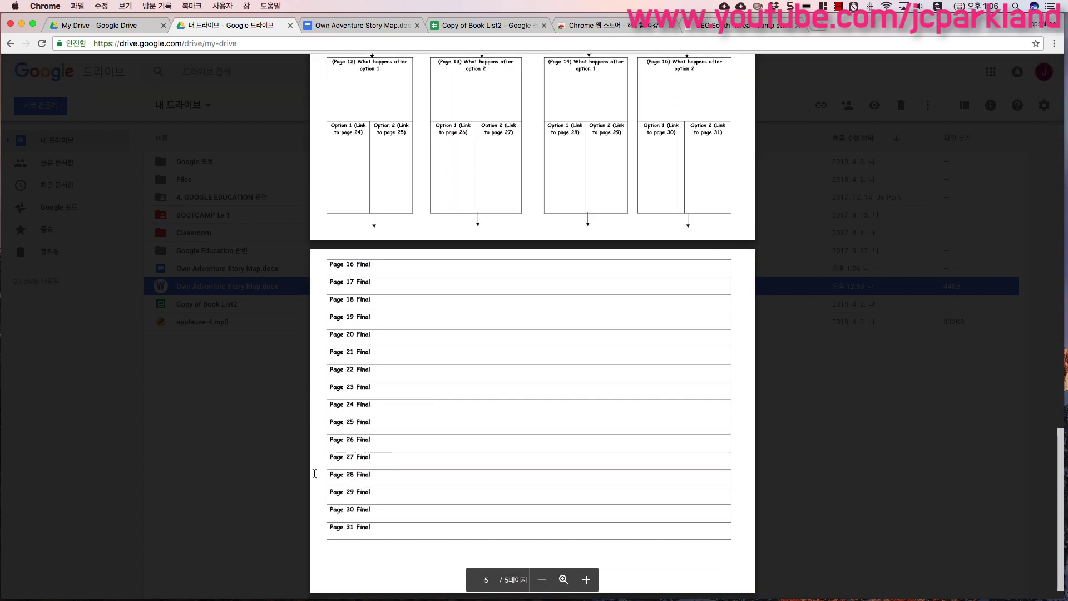
scroll(314, 473, up, 3)
scroll(328, 439, up, 15)
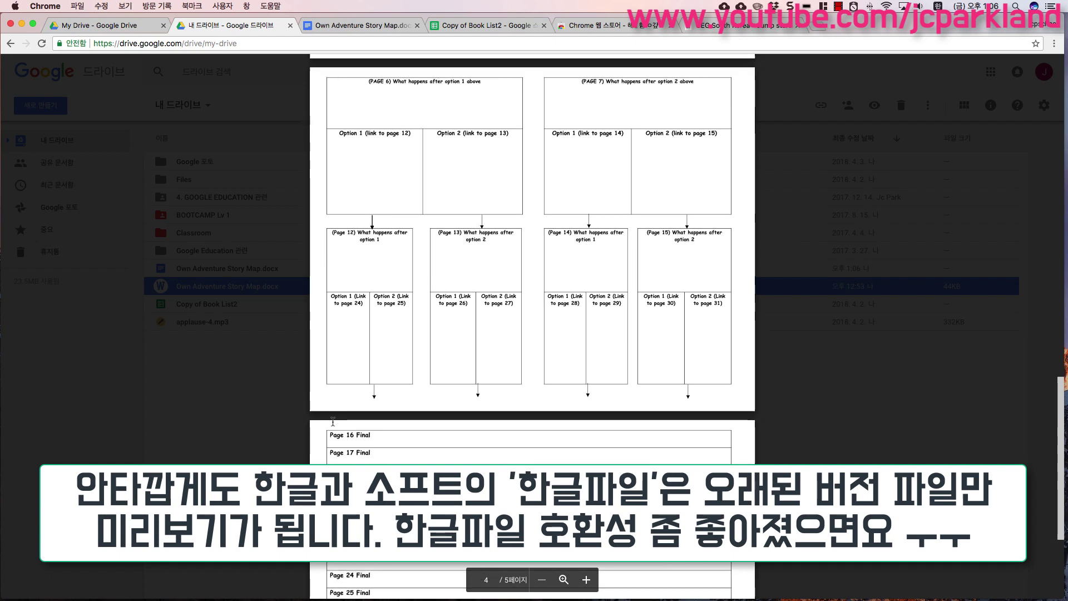
scroll(332, 422, up, 10)
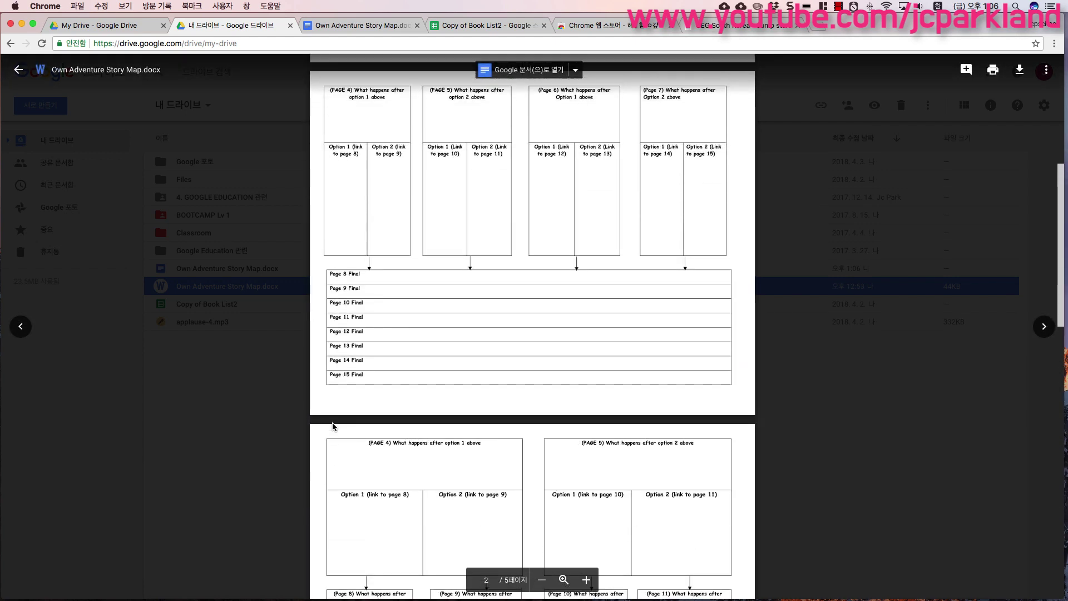
scroll(332, 423, up, 2)
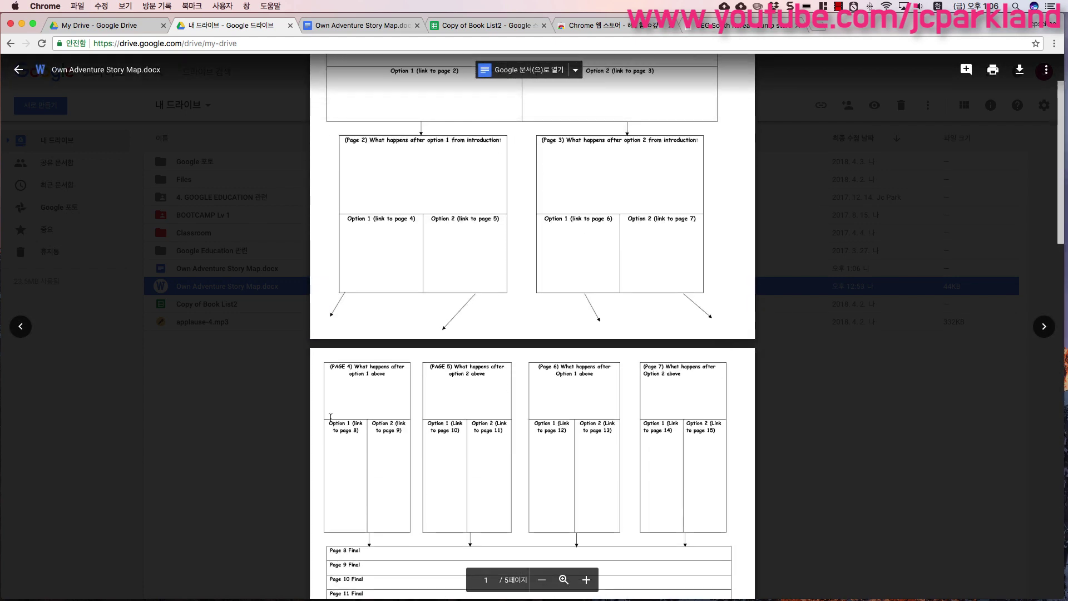
scroll(331, 406, up, 2)
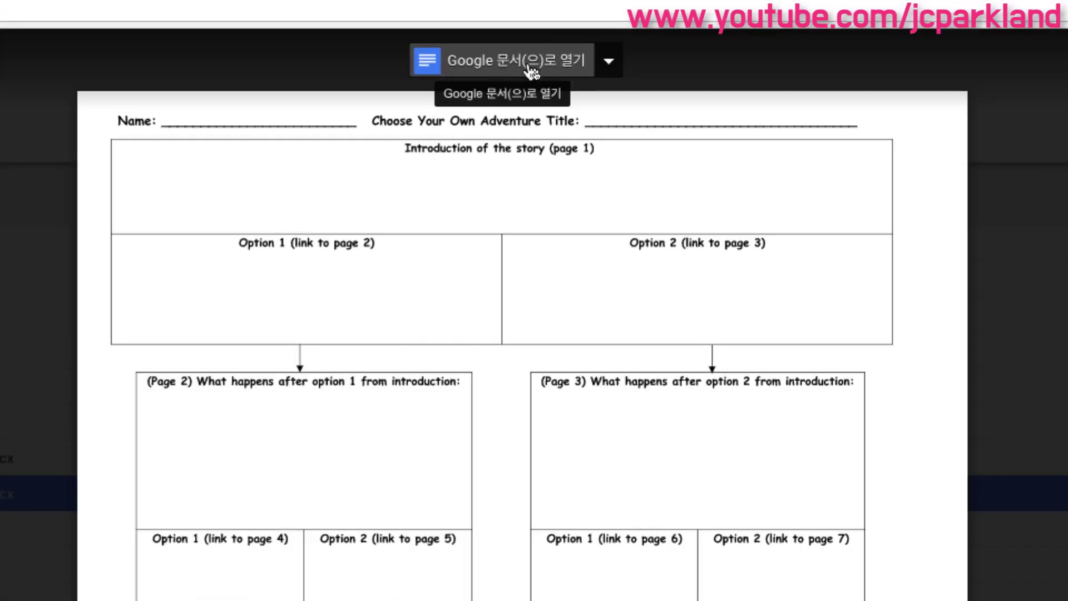
Step: Open the previewed Word file with Google Docs (Google 문서), and return to the Drive preview
click(530, 66)
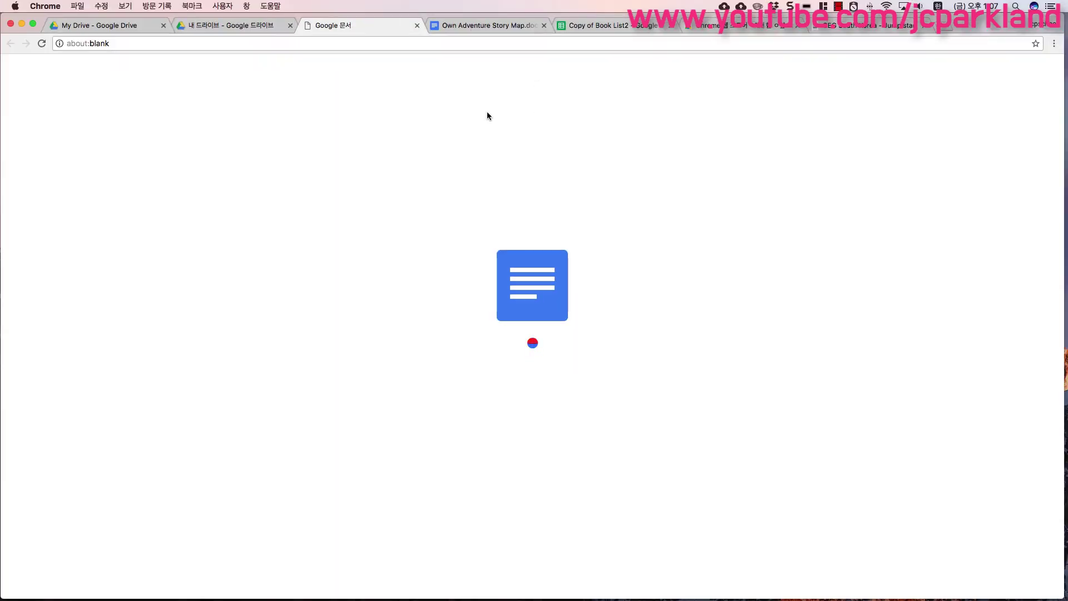
click(233, 28)
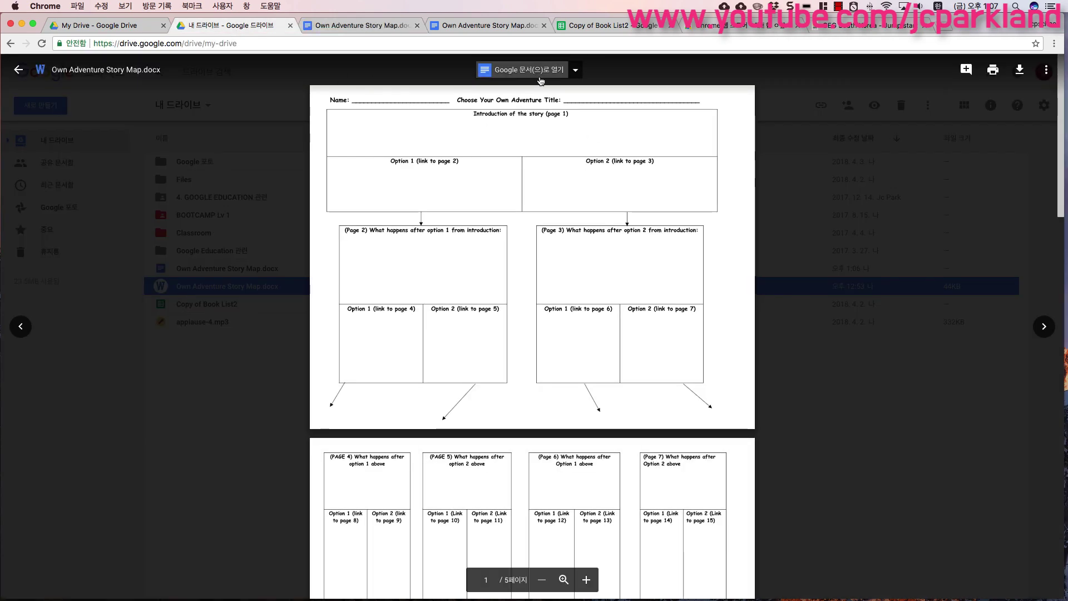
Step: Enlarge the preview's second page and attach the comment "어이 이거 대문자 아냐?" to the "(Page 6)" text
scroll(548, 164, down, 2)
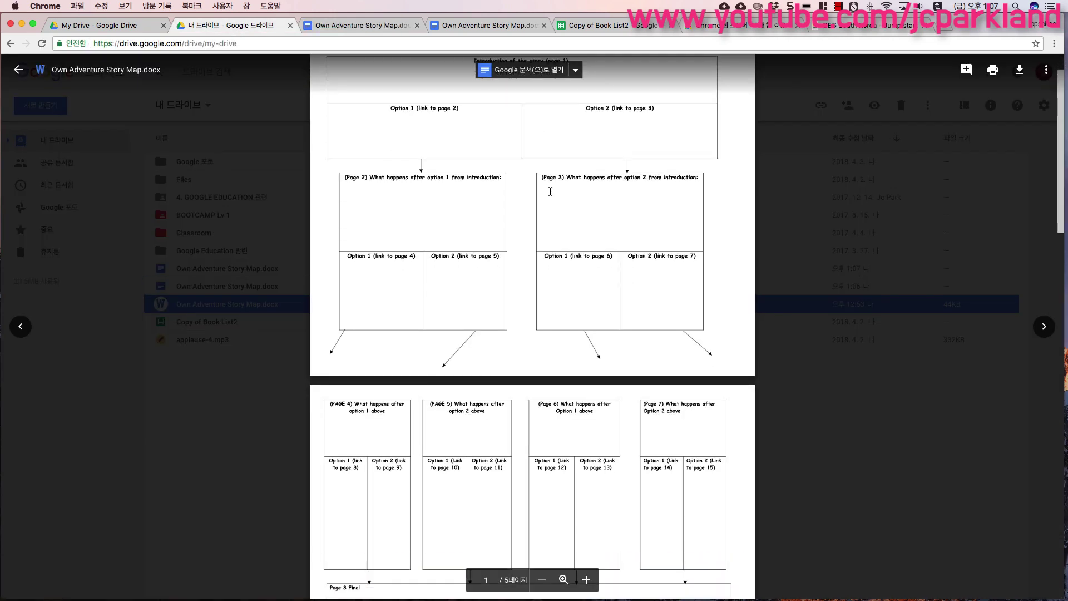
scroll(535, 221, down, 2)
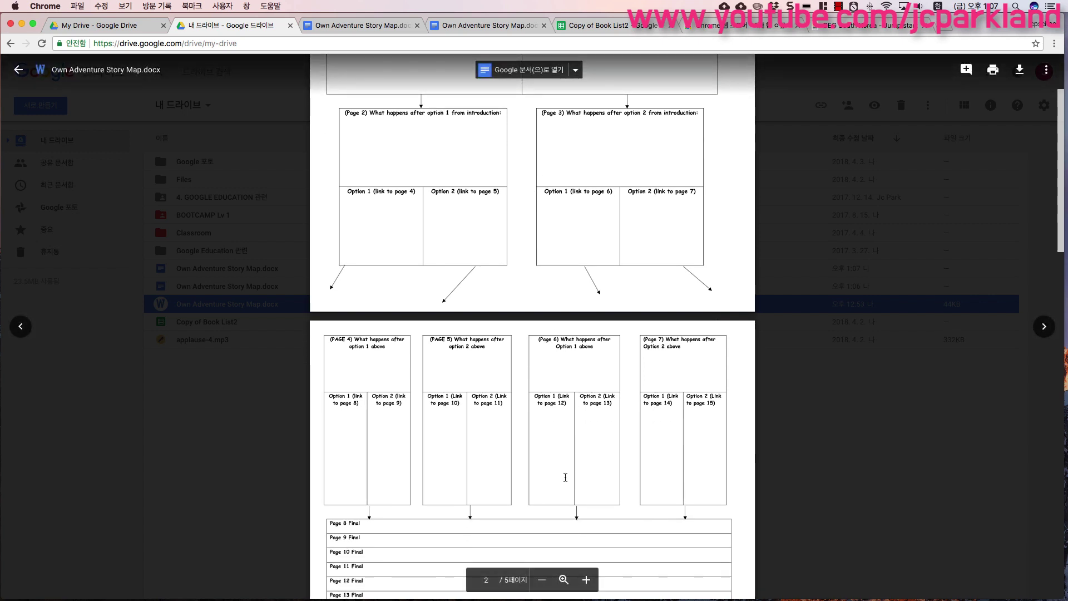
click(564, 580)
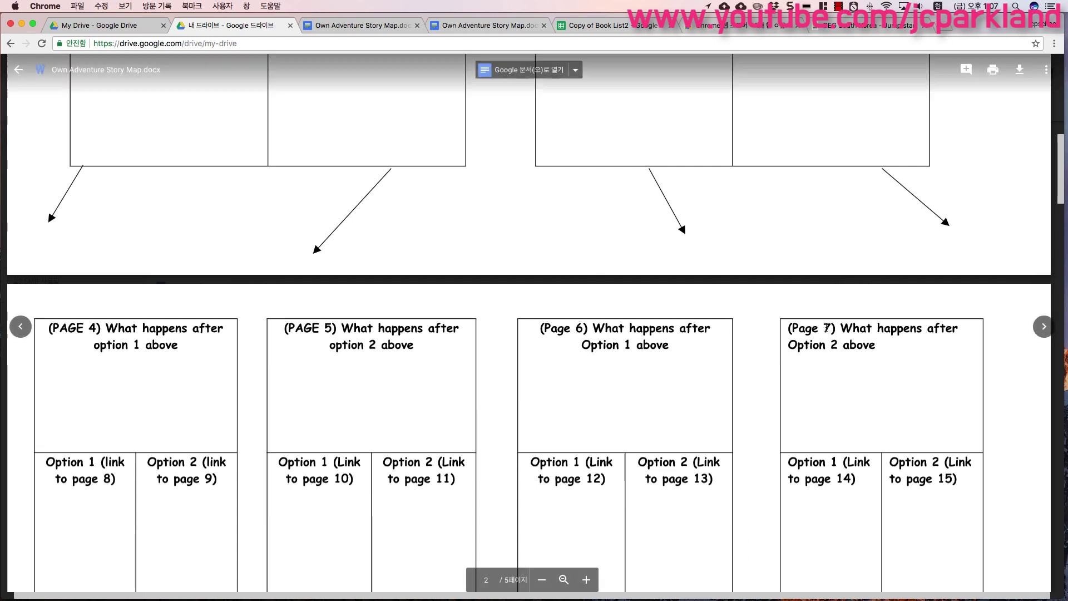
drag(546, 329, 587, 328)
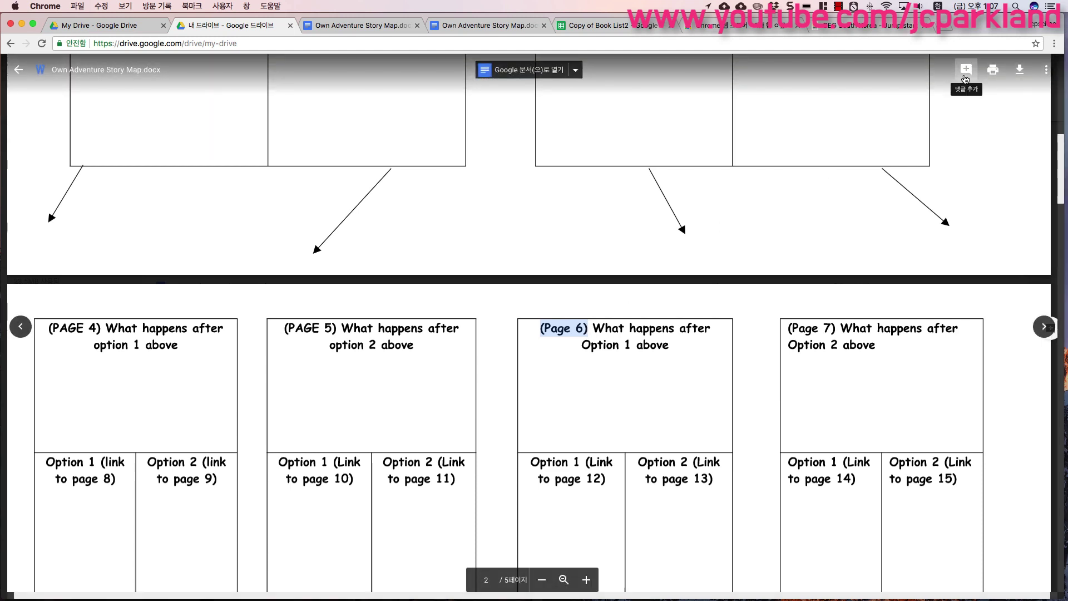
click(965, 77)
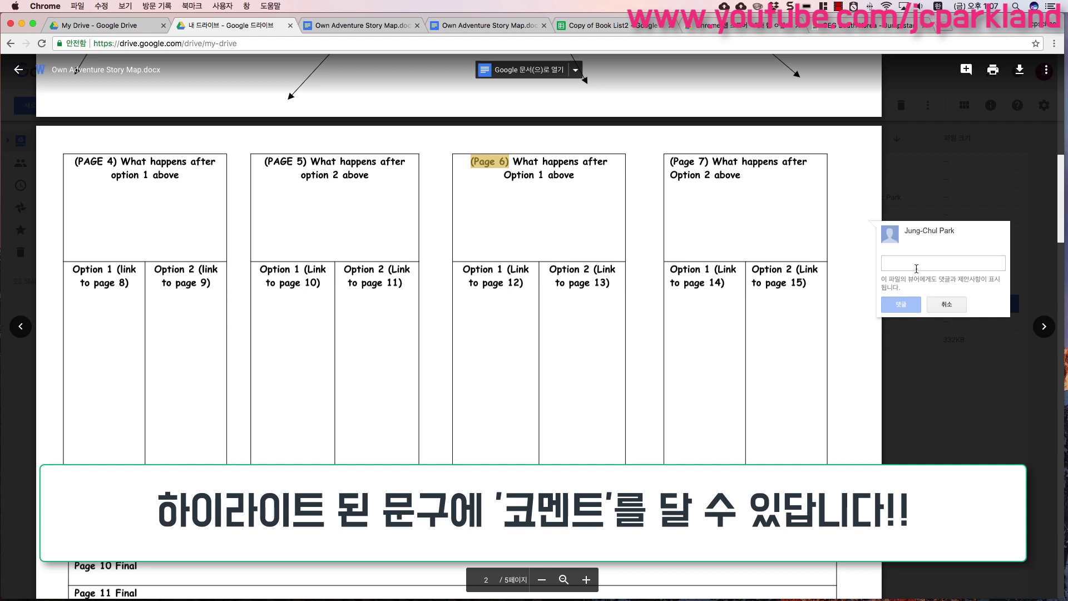
text(어이)
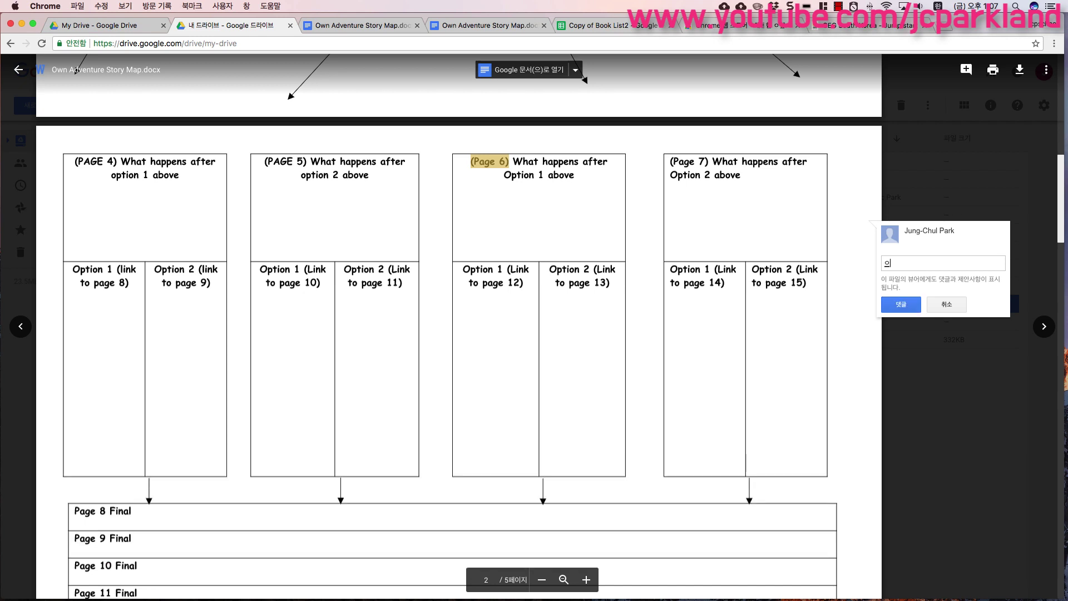
text( 이거 대문자 아냐?)
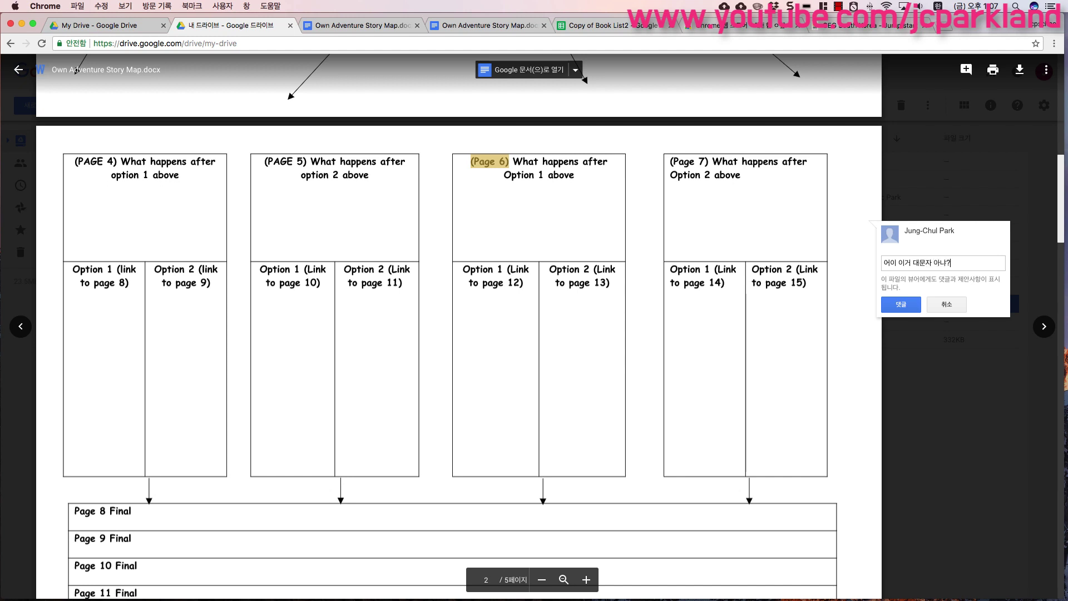
click(898, 304)
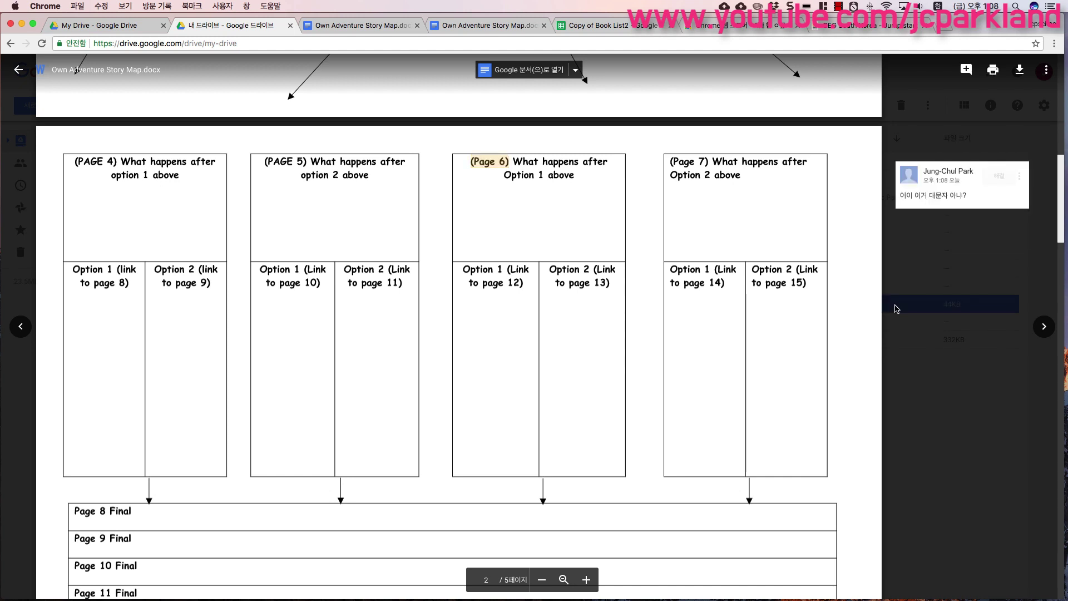
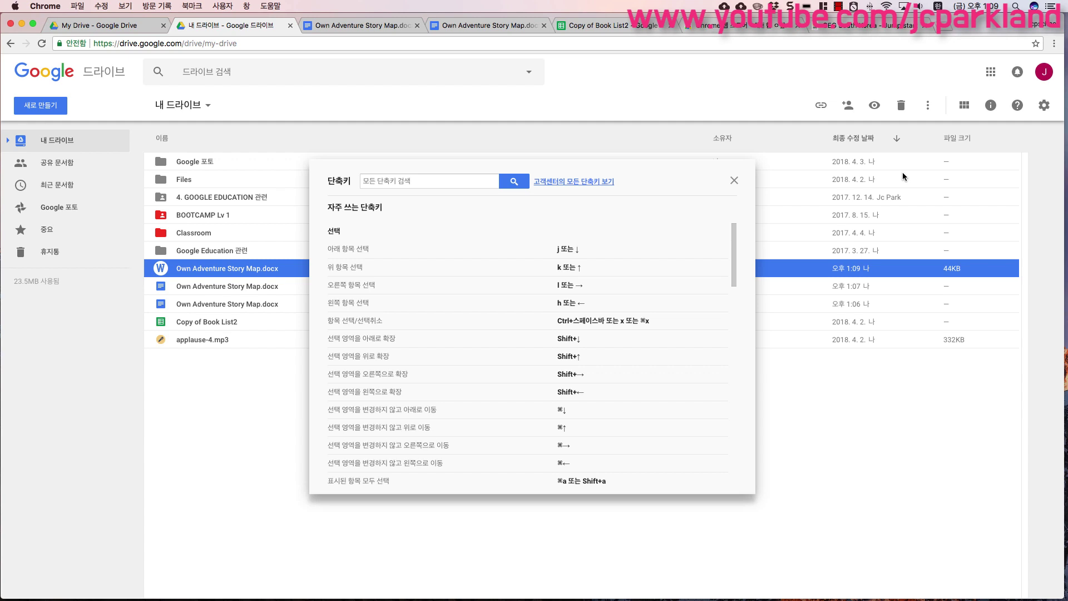
Step: Look through Drive's keyboard shortcut list (단축키) from selection to action shortcuts, and close it
scroll(538, 321, down, 5)
scroll(538, 321, down, 5)
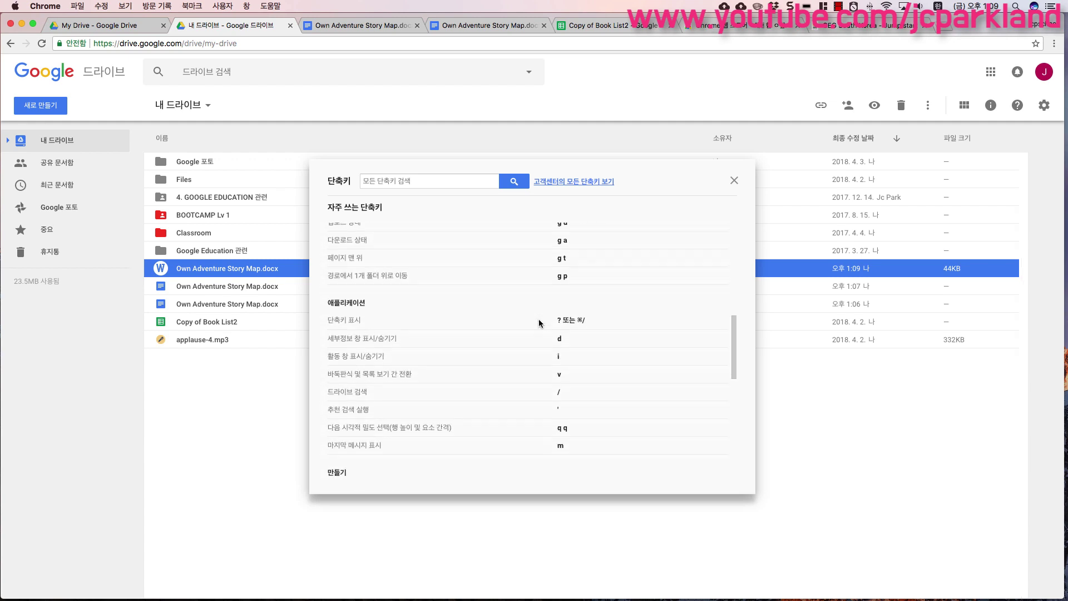
scroll(539, 323, down, 1)
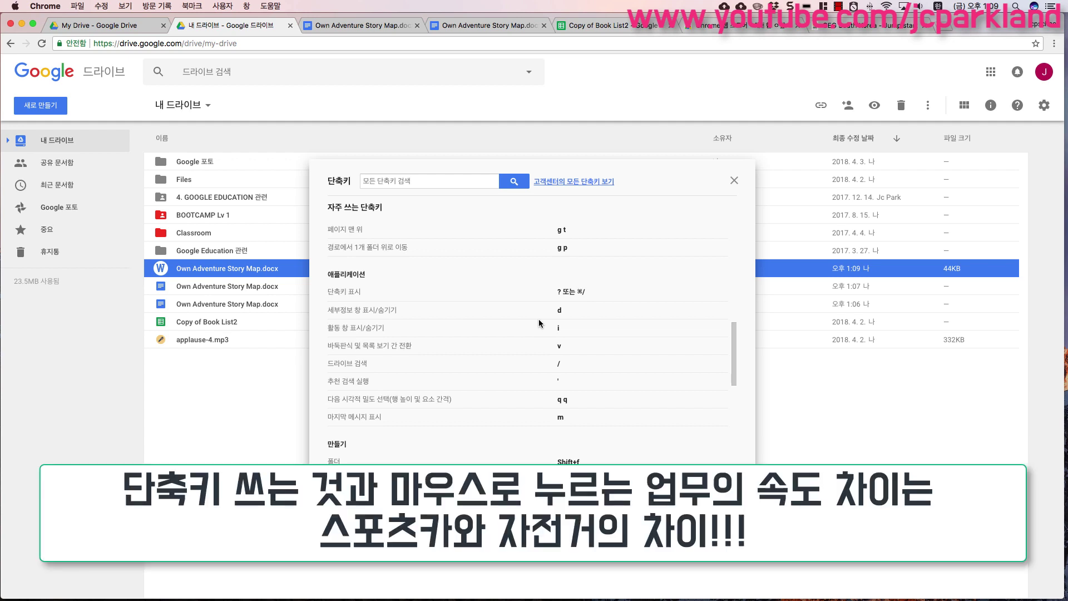
scroll(538, 320, down, 1)
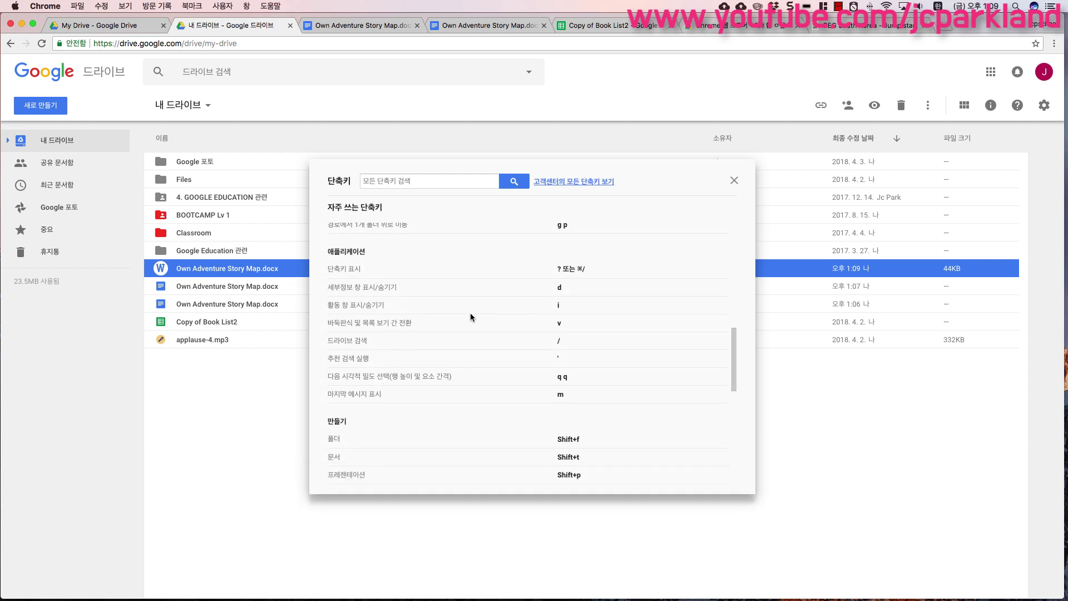
scroll(447, 313, down, 8)
scroll(448, 312, down, 5)
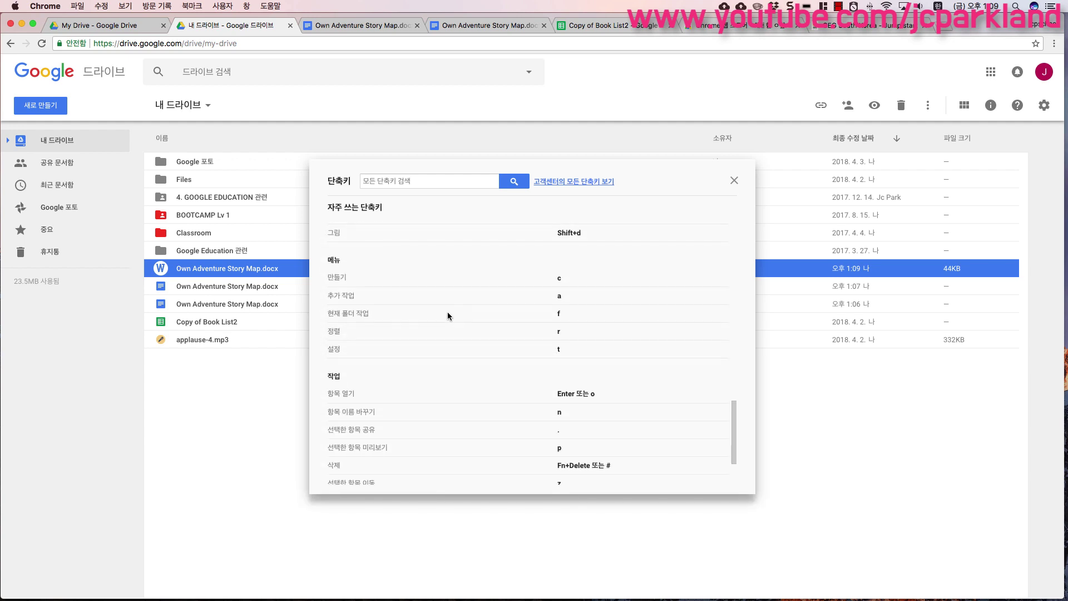
scroll(449, 322, down, 1)
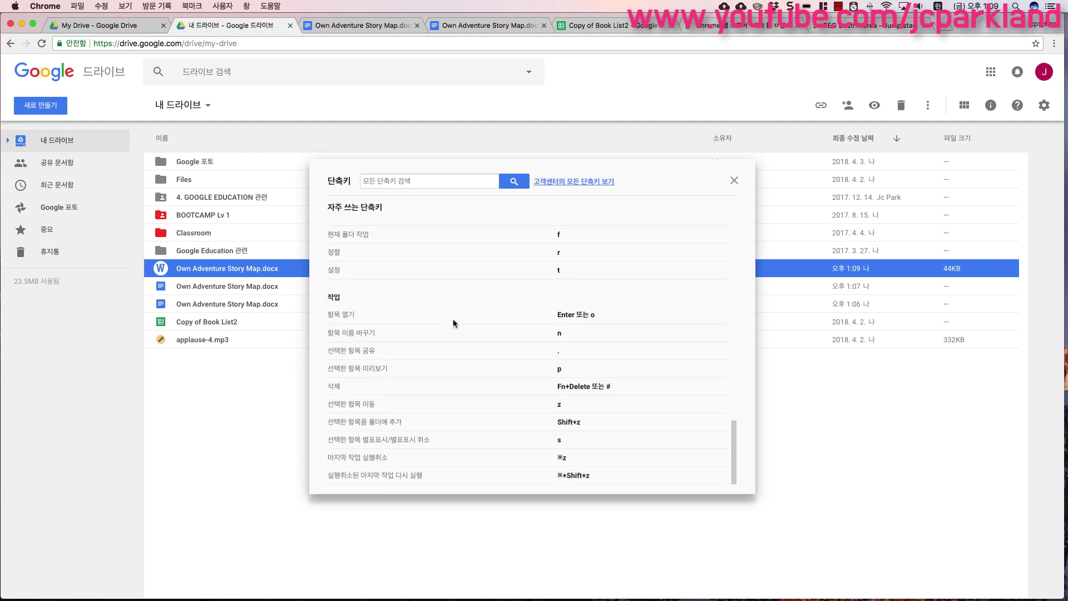
scroll(452, 318, up, 20)
scroll(452, 320, up, 3)
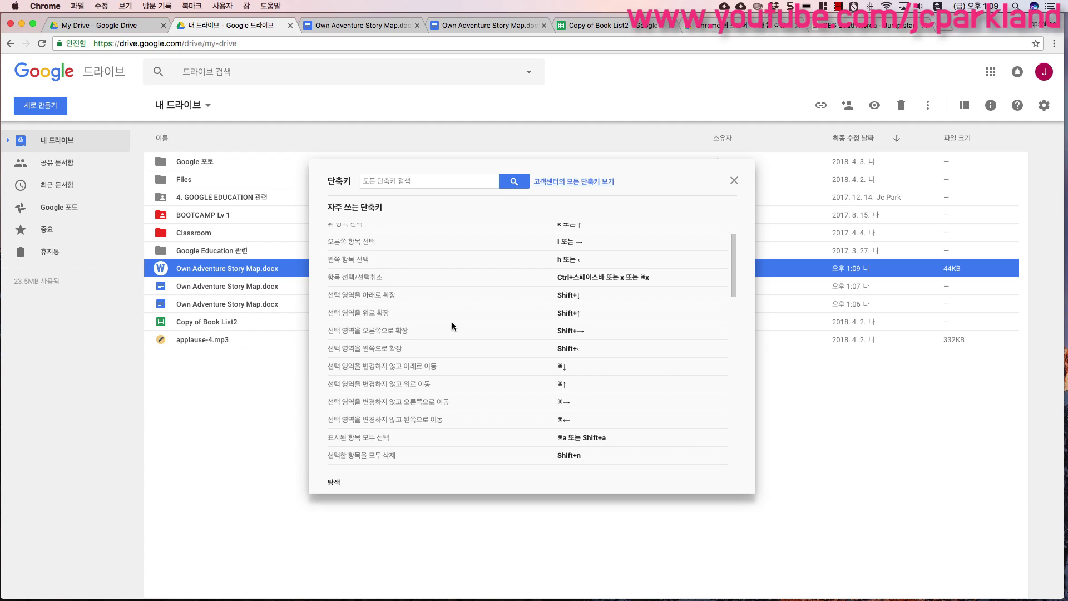
scroll(452, 321, up, 2)
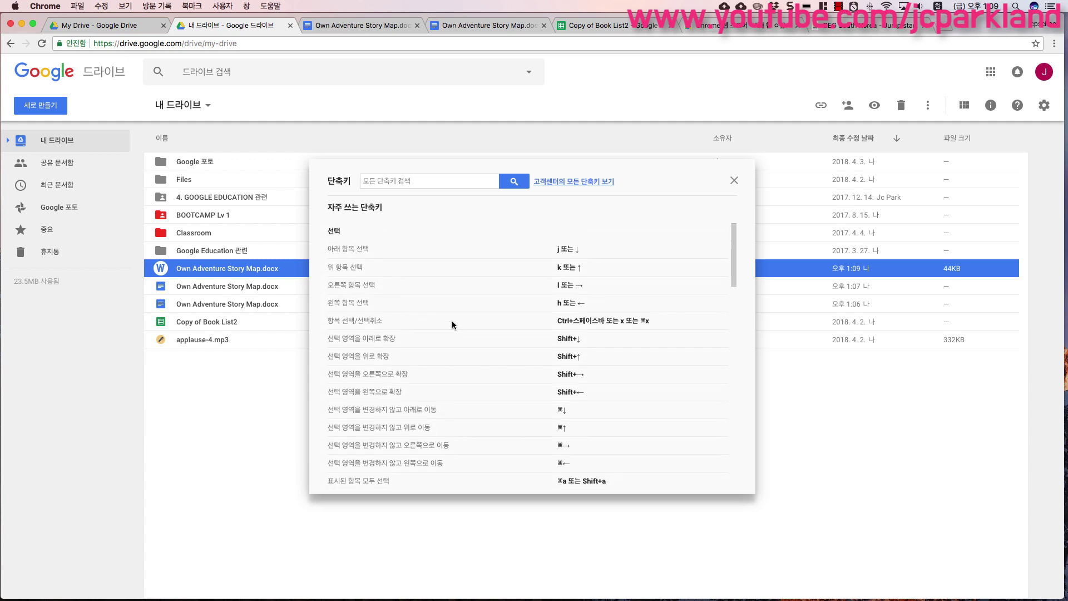
scroll(452, 323, down, 4)
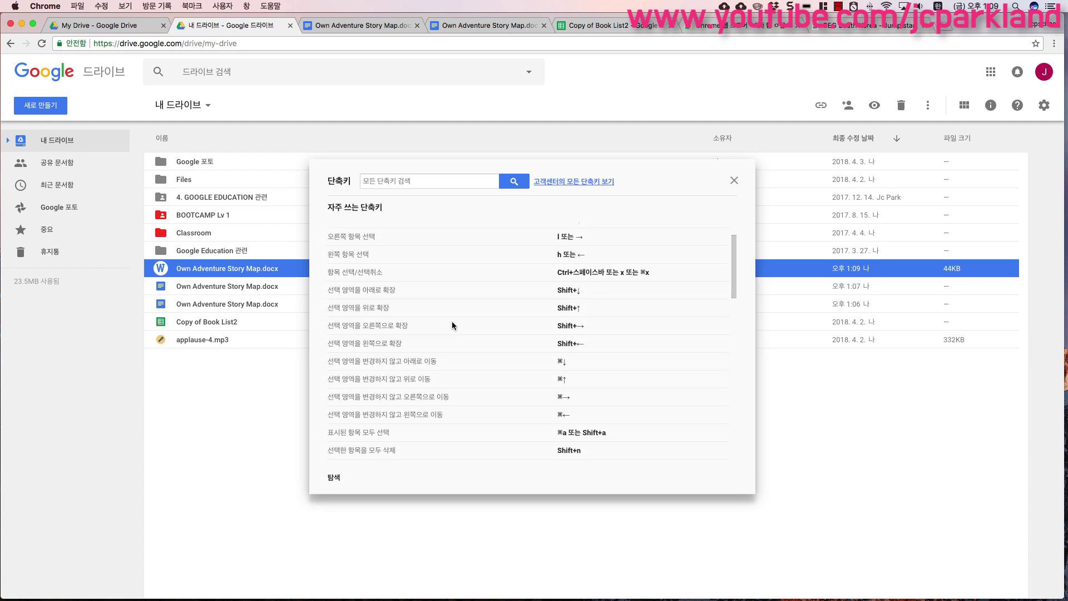
scroll(451, 321, down, 2)
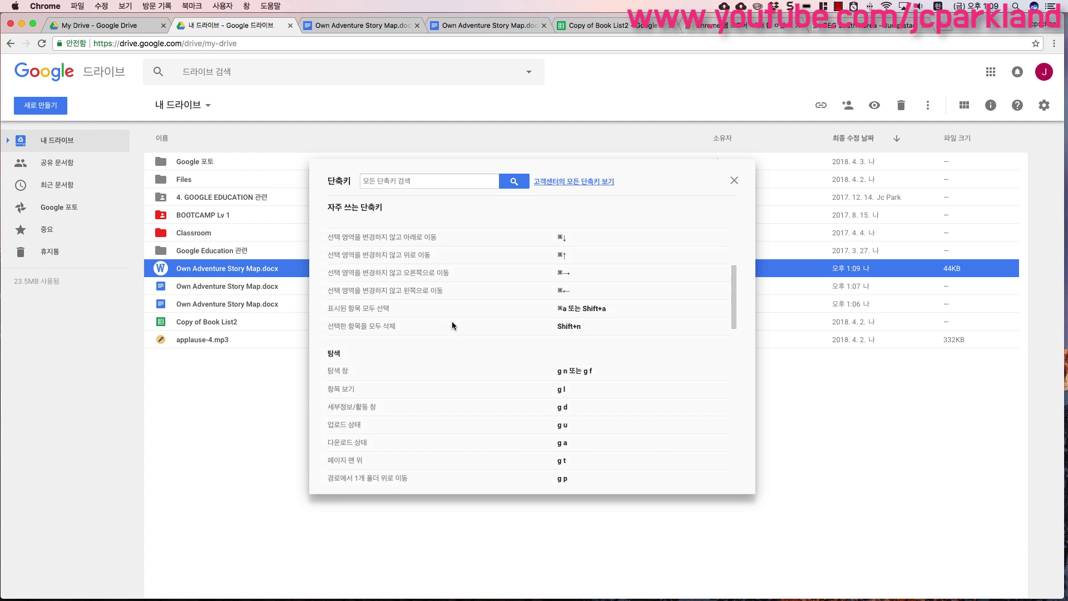
click(734, 182)
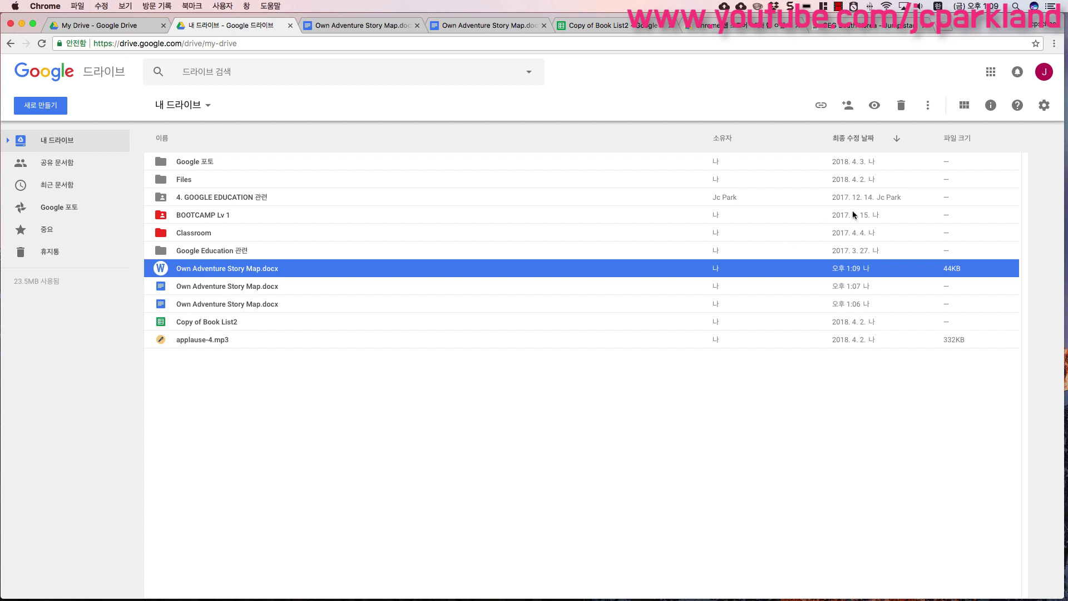
Step: Open the Drive File Stream for Mac download page from Drive and examine its installation, system requirement and offline use instructions
click(1045, 111)
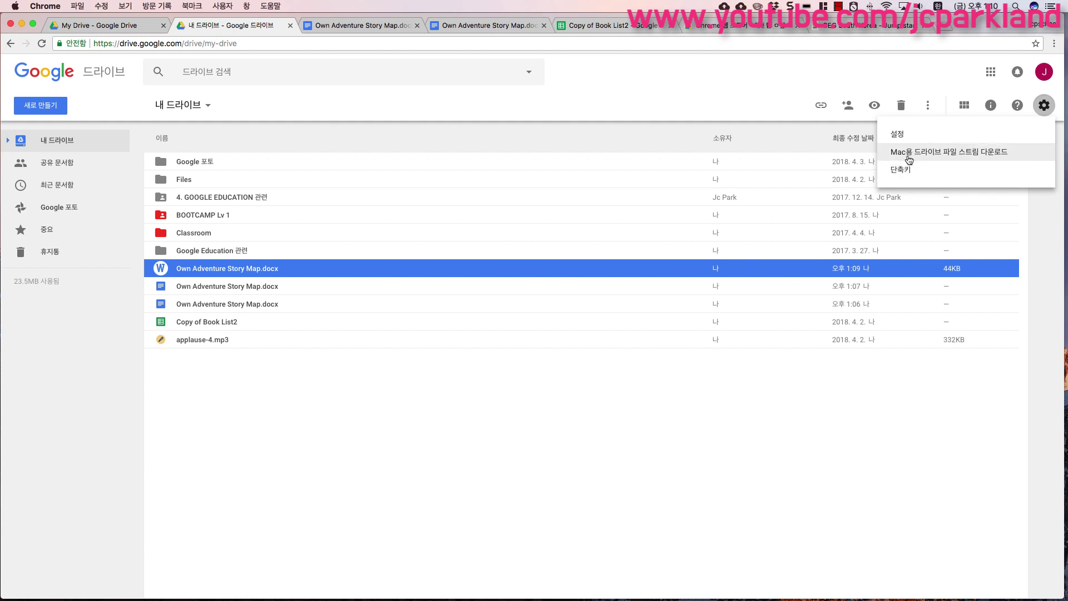
click(951, 156)
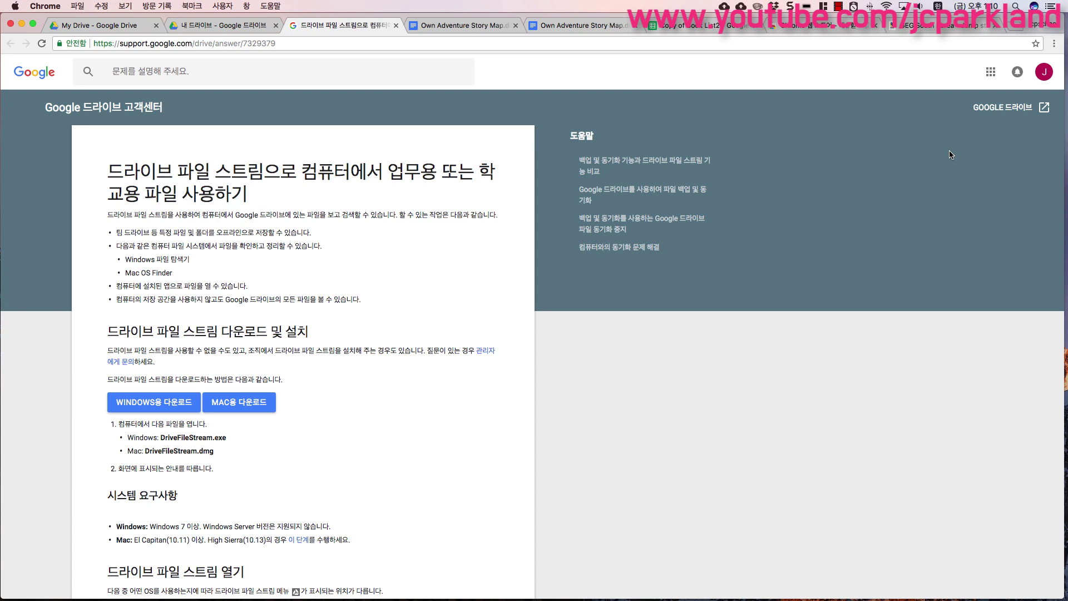
scroll(264, 374, down, 5)
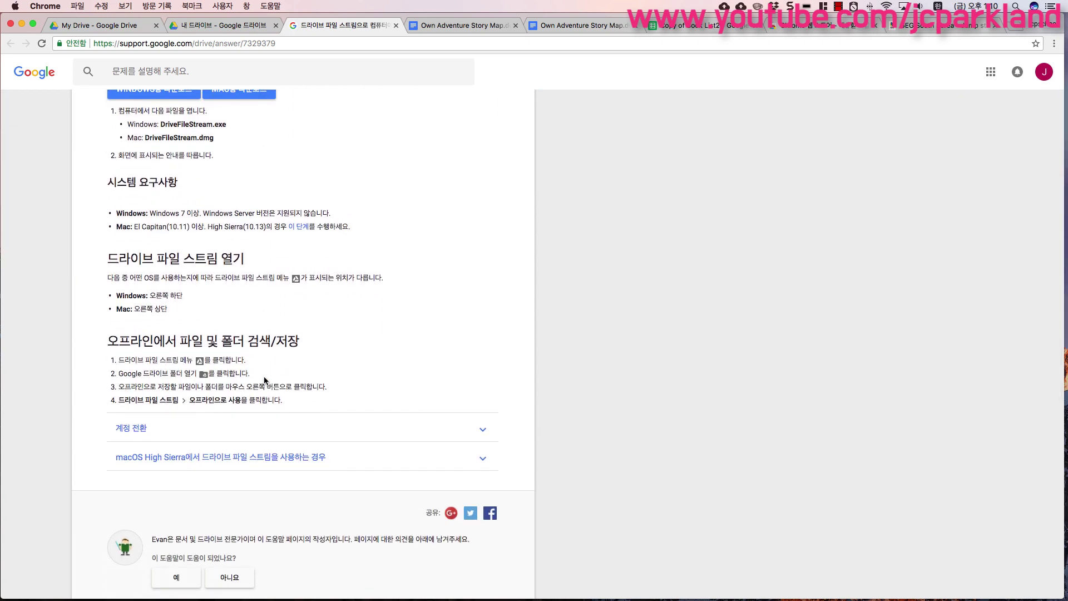
Step: Return to the start of the Drive File Stream help page and highlight its introductory sentence
scroll(263, 376, up, 3)
scroll(263, 376, up, 3)
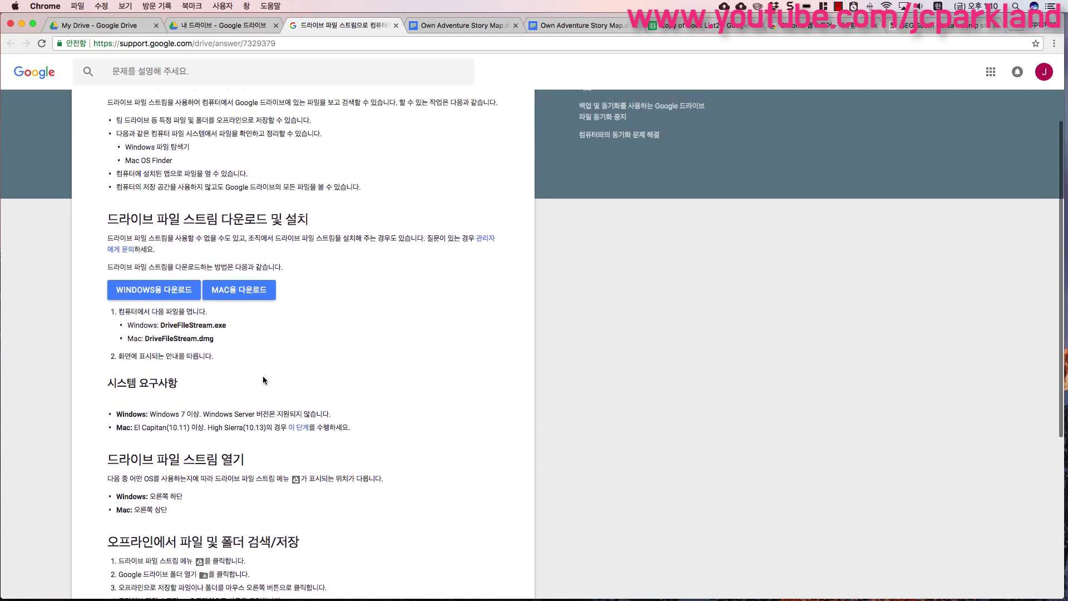
scroll(262, 375, up, 2)
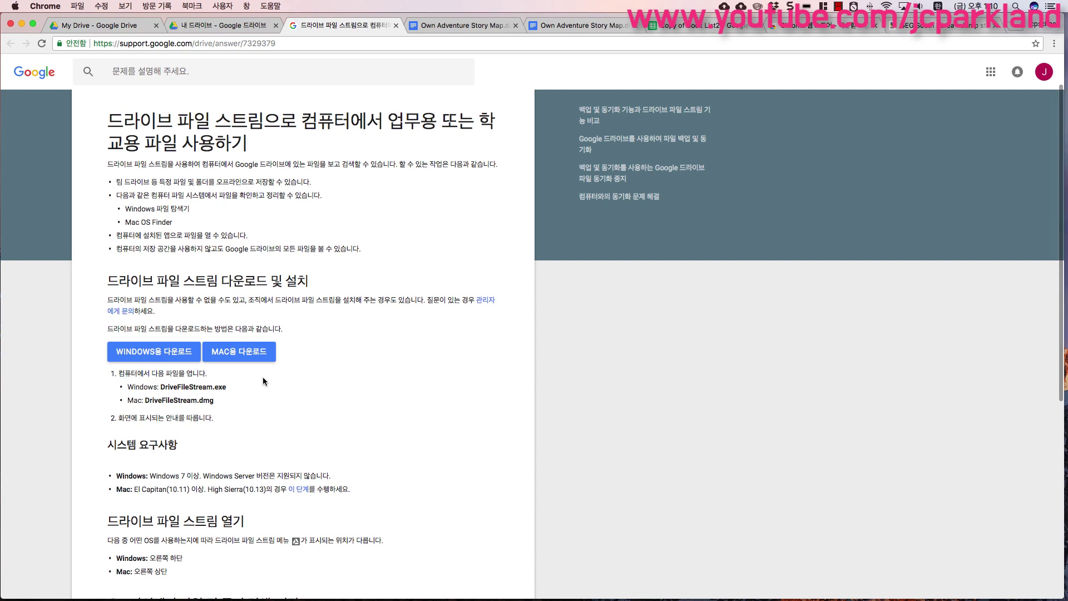
scroll(262, 376, up, 2)
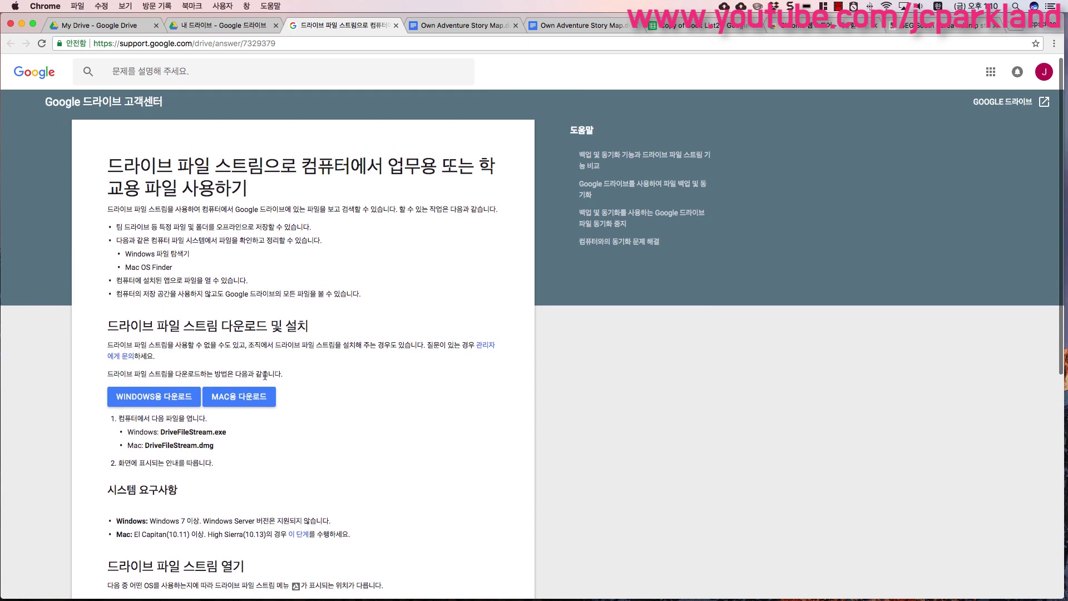
drag(107, 209, 491, 207)
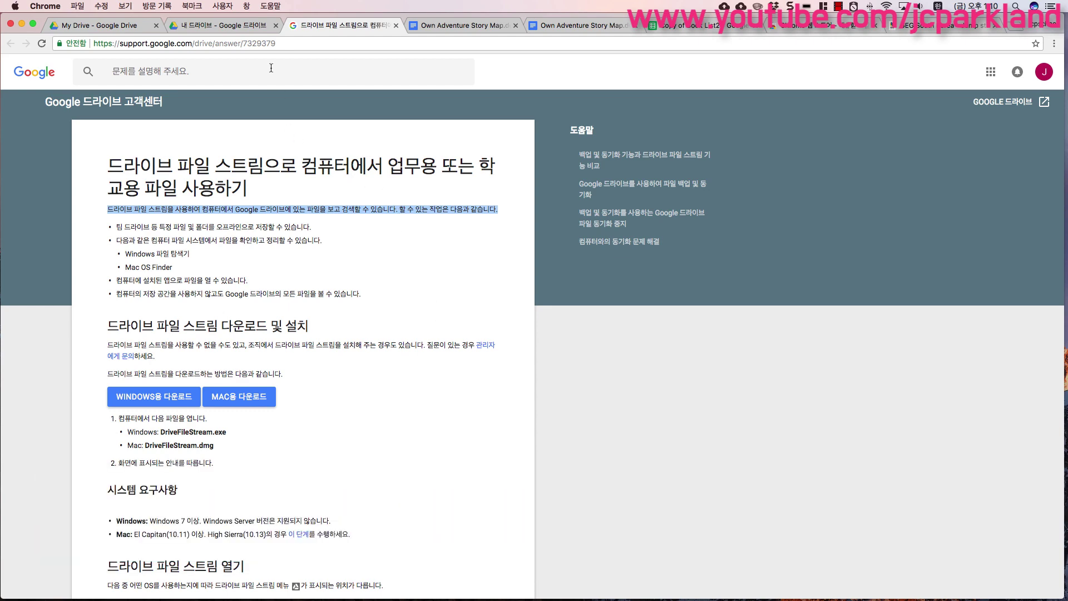
Step: Open Drive's settings (설정), view the storage details (세부정보 보기) and highlight the unlimited storage statement, and return to the settings
click(252, 25)
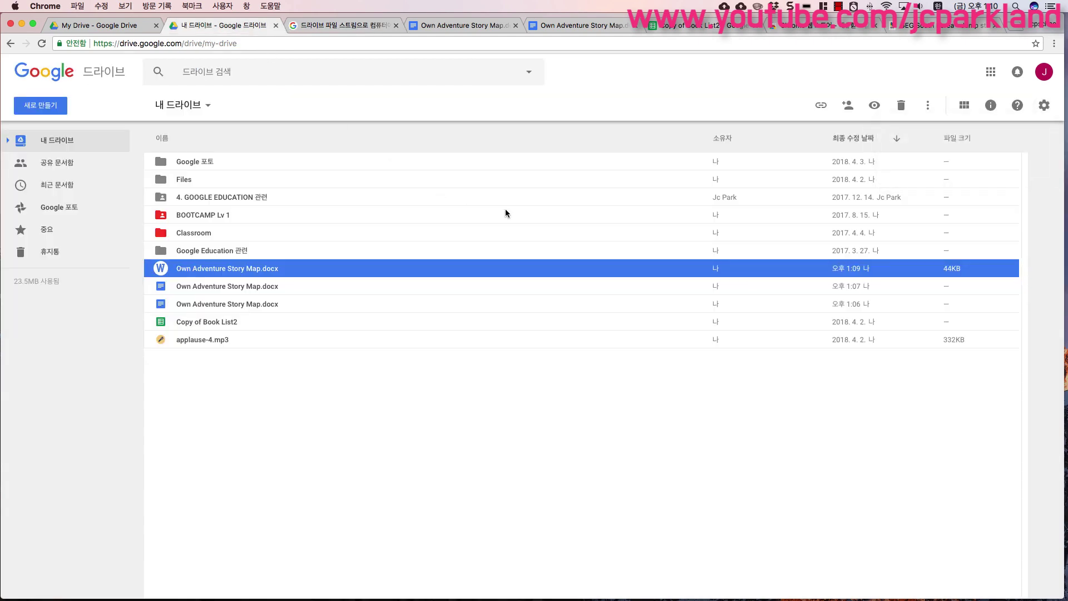
click(1043, 105)
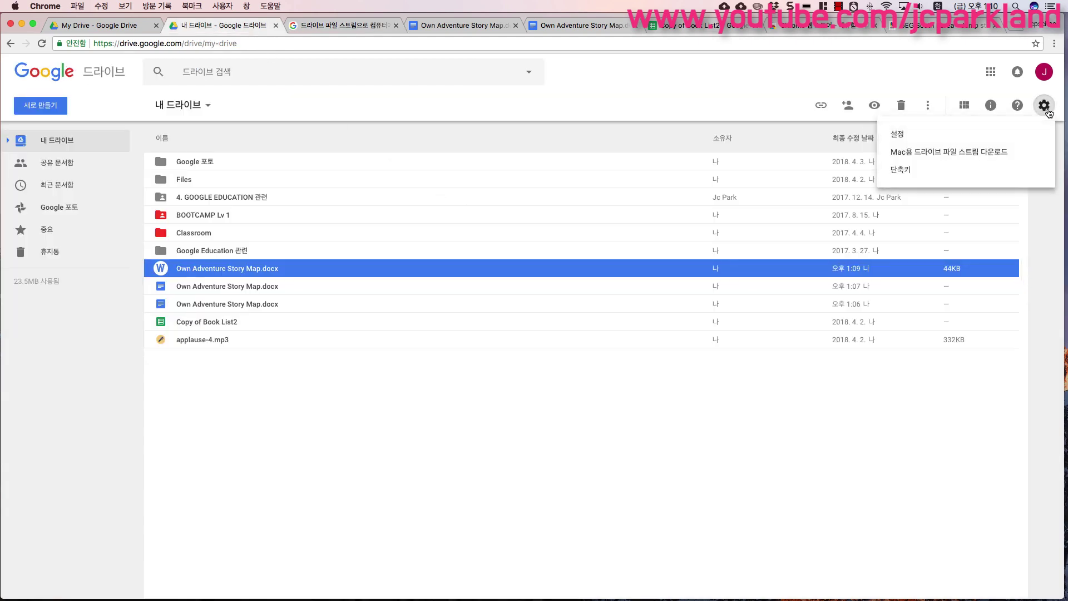
click(897, 139)
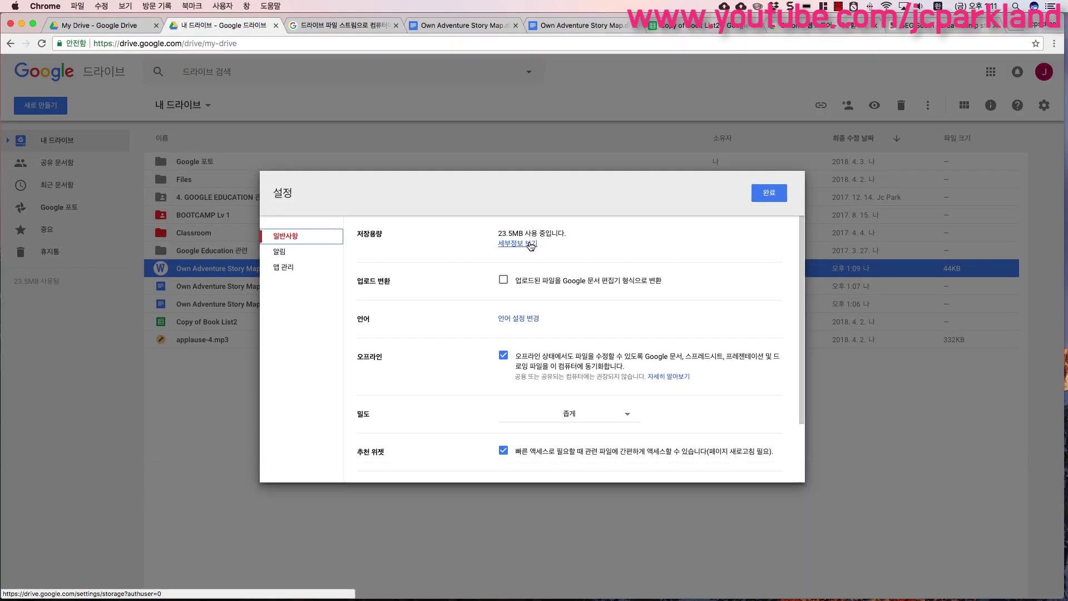
click(529, 244)
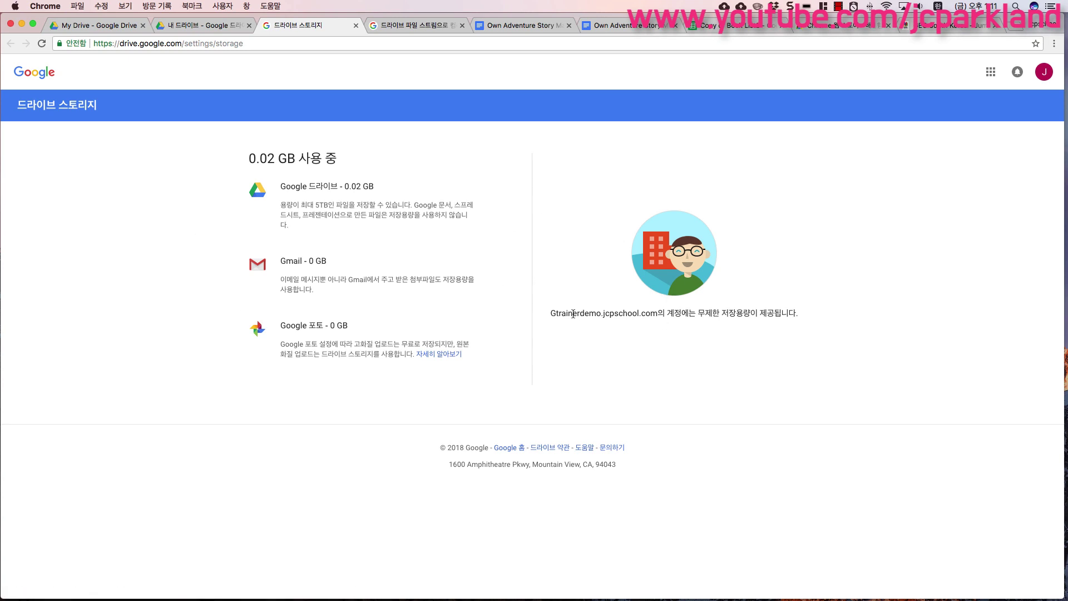
drag(550, 312, 800, 315)
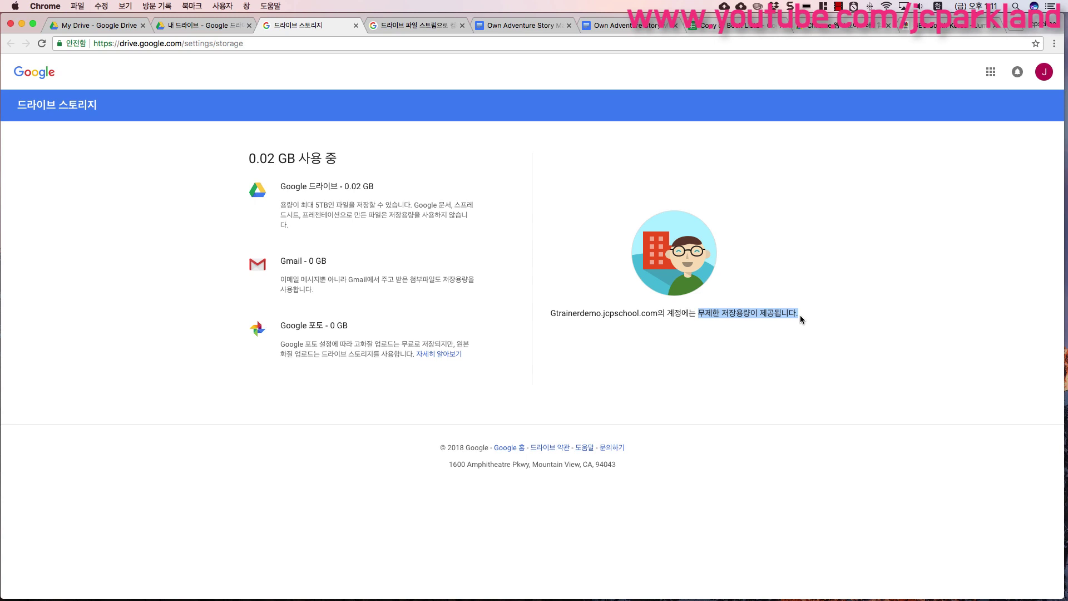
click(693, 326)
click(205, 25)
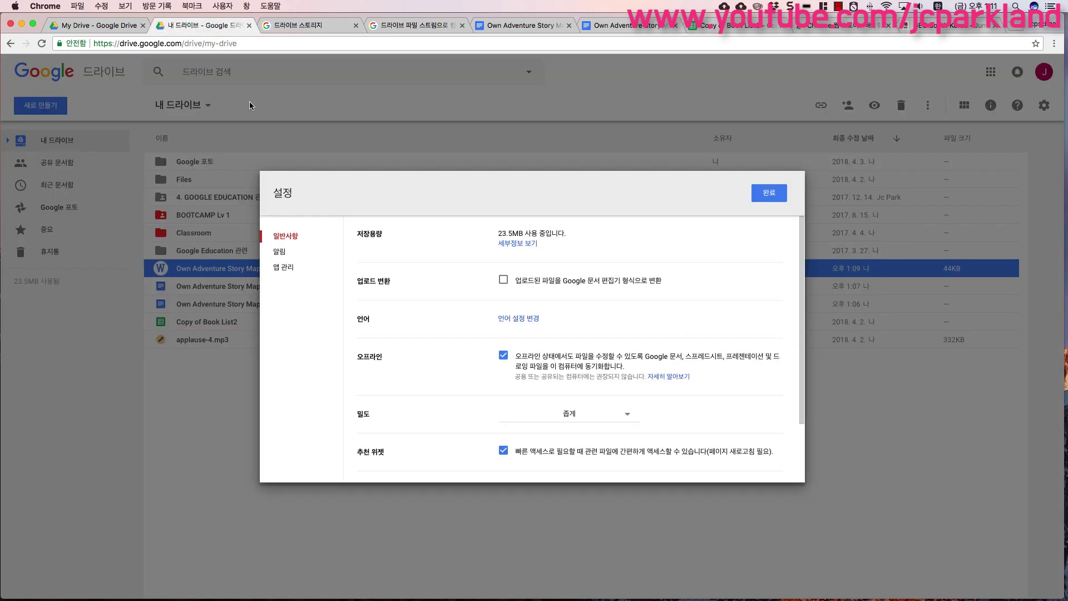
Step: Turn on conversion of uploads to Google Docs editor format (업로드 변환), and view the Korean (한국어) region choices in the language settings
click(503, 282)
click(522, 322)
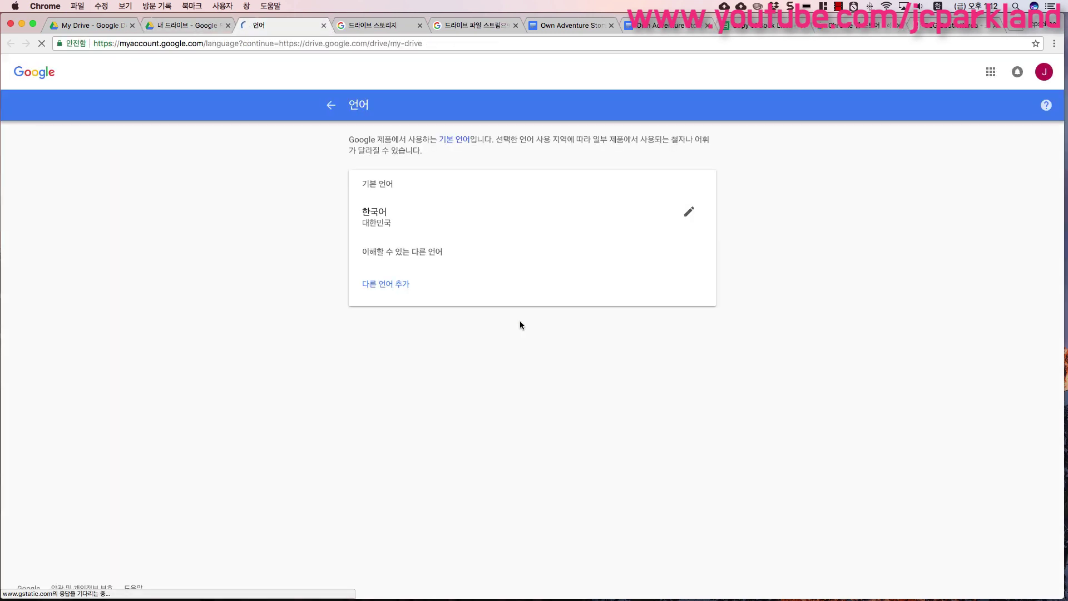
click(689, 212)
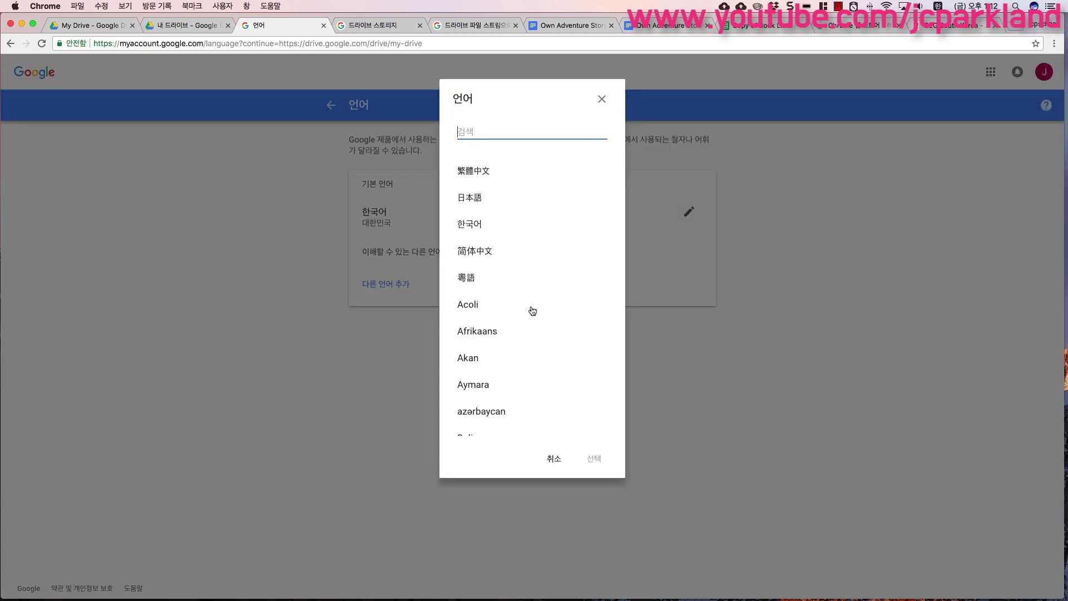
click(471, 226)
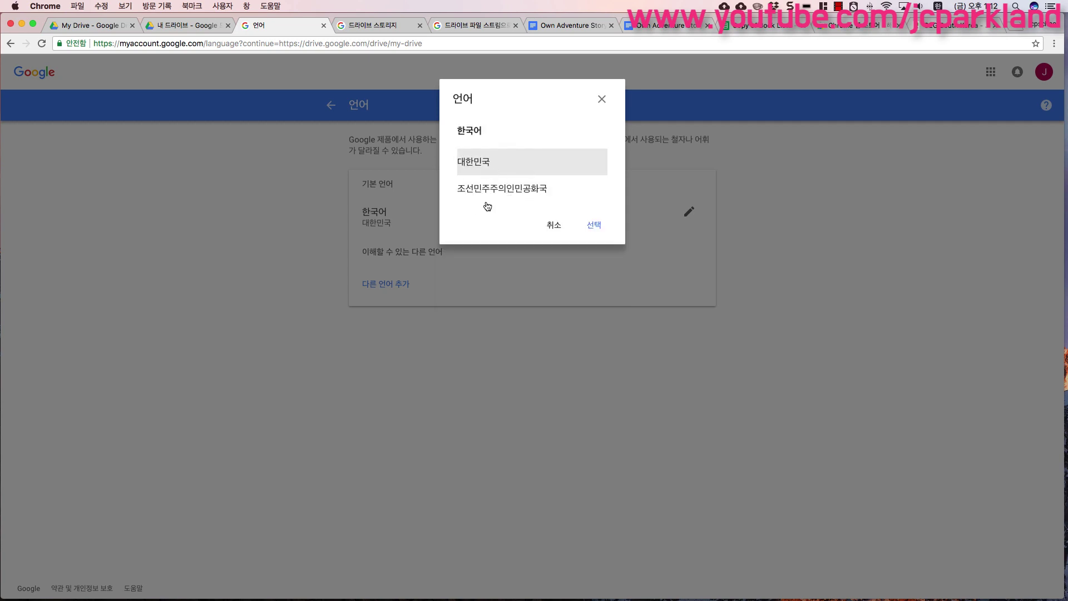
click(556, 225)
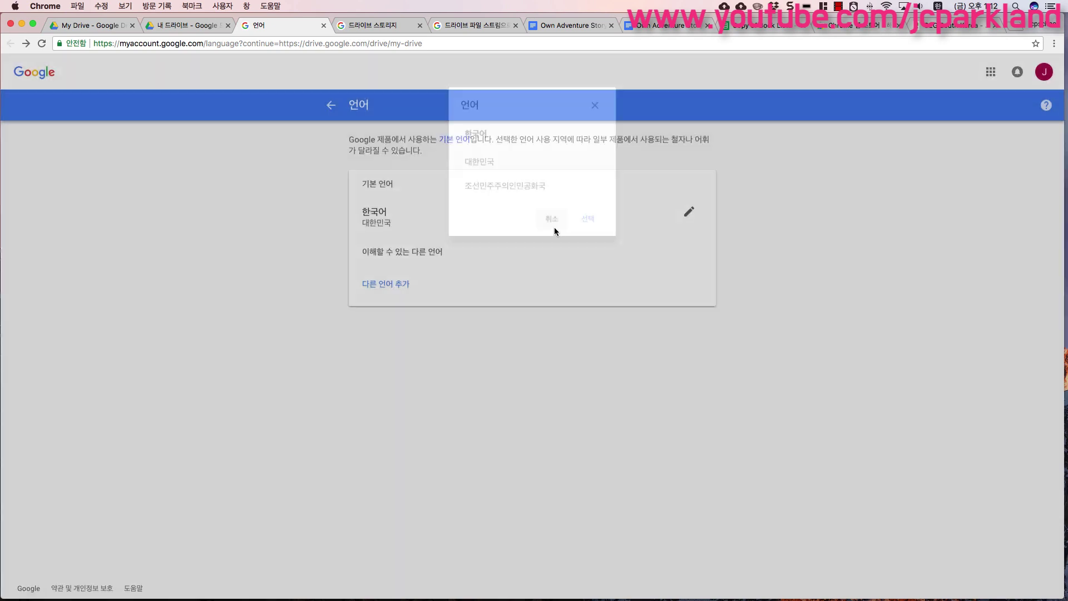
click(333, 104)
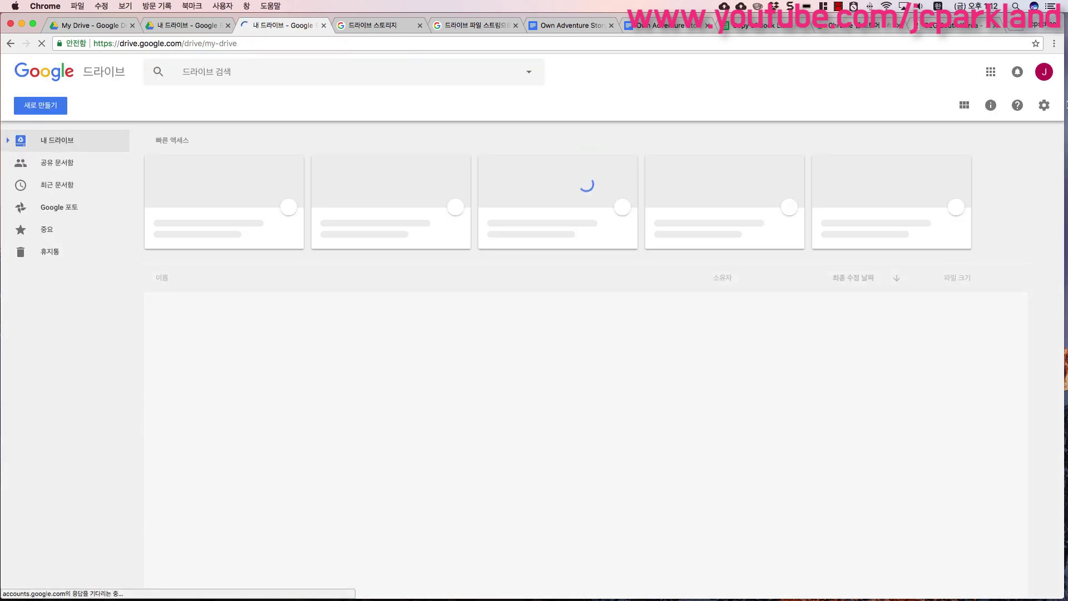
Step: Reopen Drive's settings and try the 보통 display density (밀도), ending with it set to 넓게
click(1045, 105)
click(997, 129)
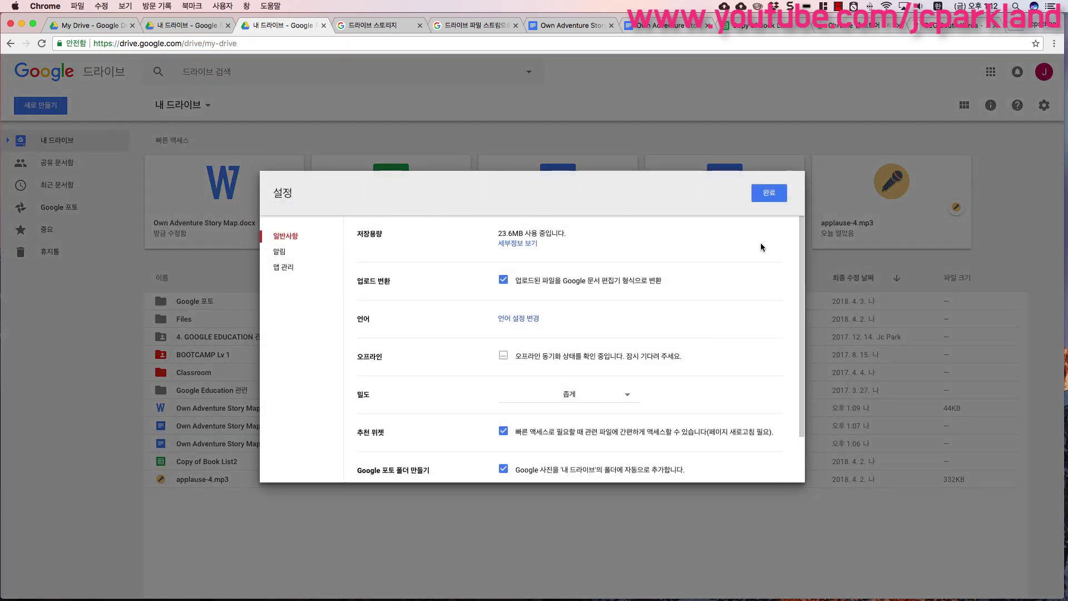
scroll(598, 351, down, 1)
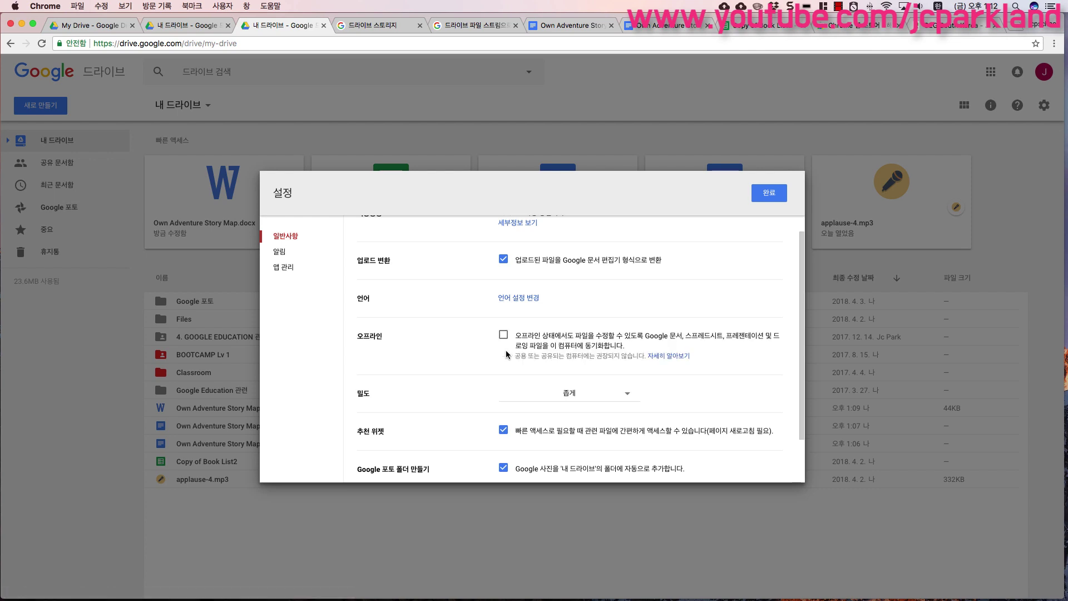
drag(456, 192, 598, 192)
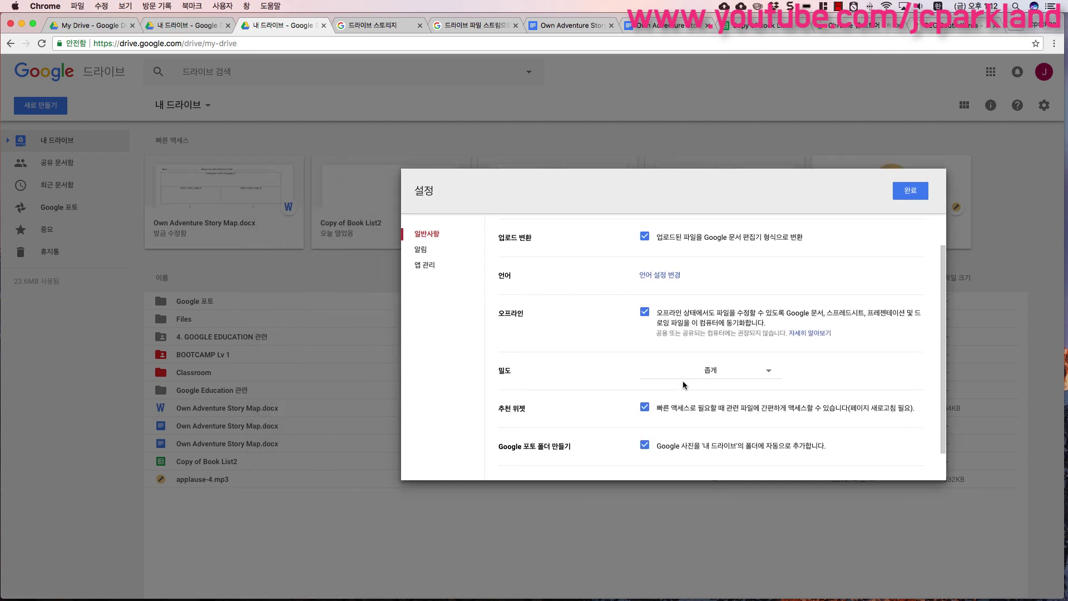
click(719, 372)
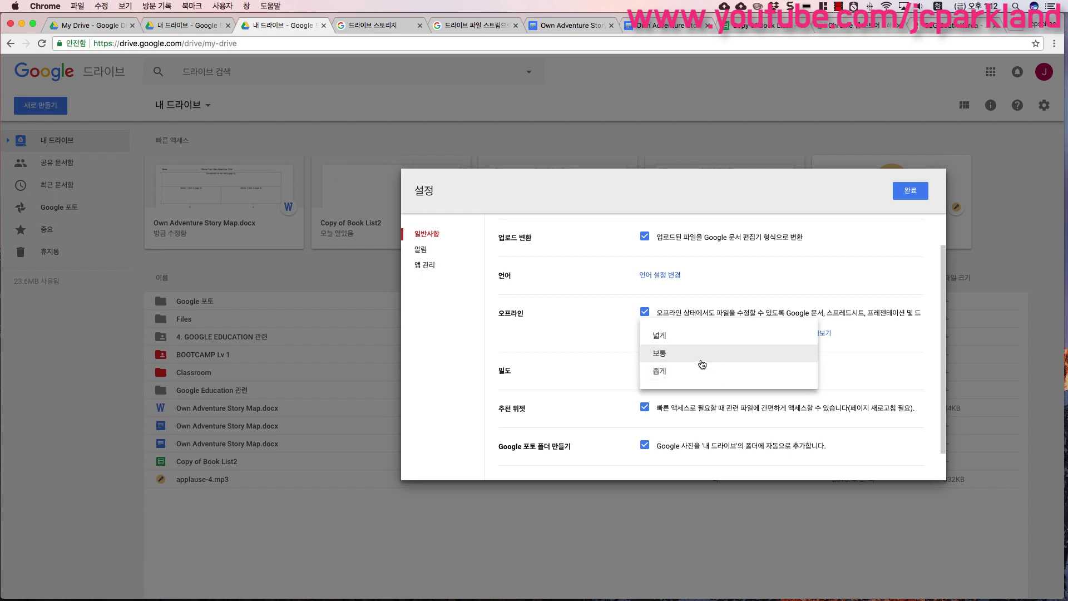
click(701, 361)
click(706, 370)
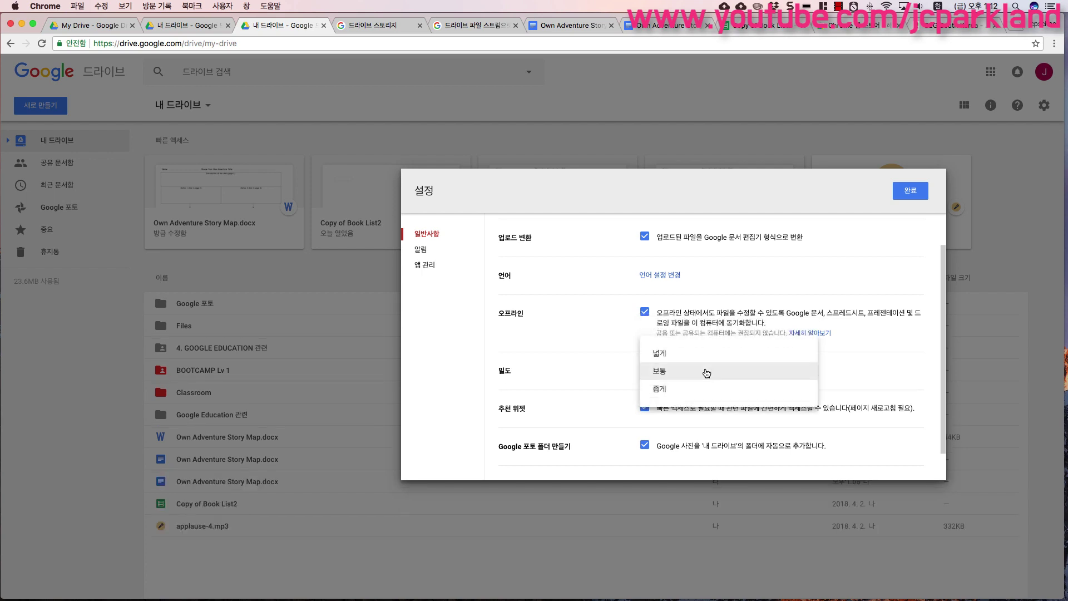
click(689, 355)
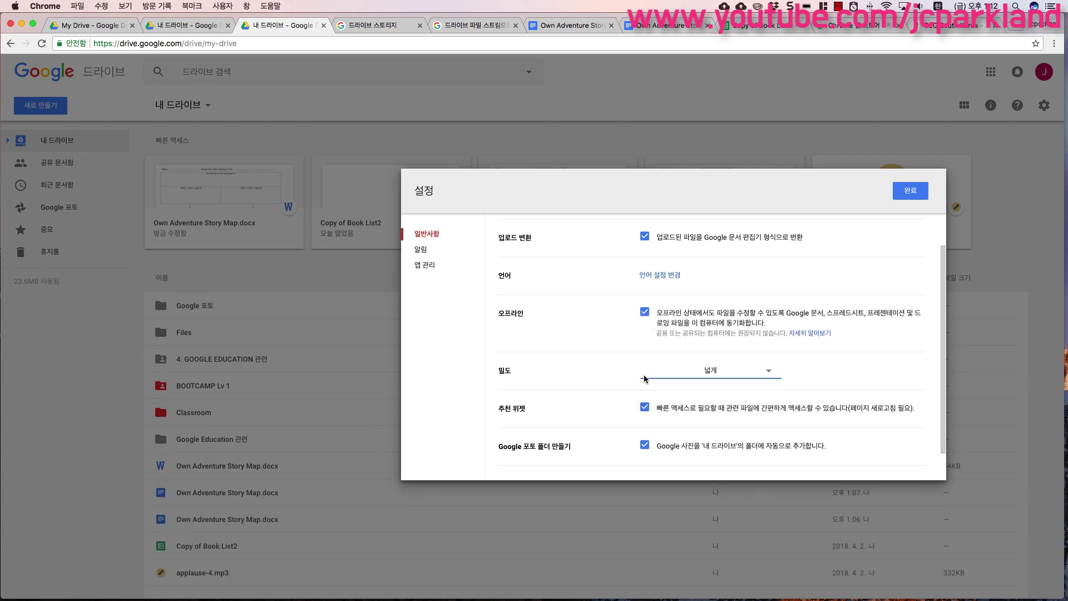
Step: Switch the quick access suggestion widget (추천 위젯) off and back on, and look over the other general settings
scroll(655, 373, down, 1)
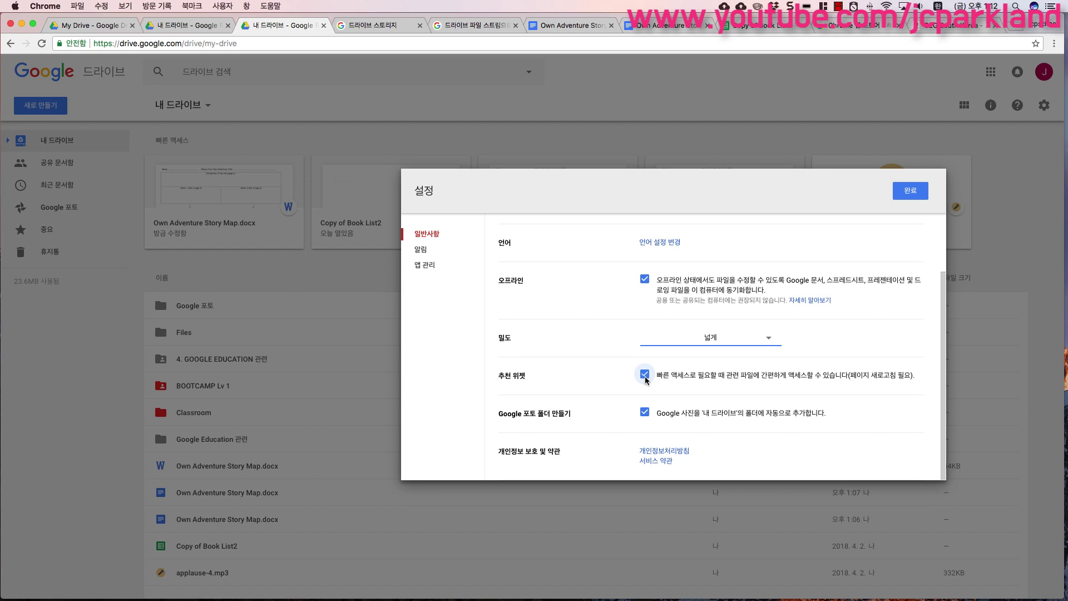
click(645, 375)
click(645, 376)
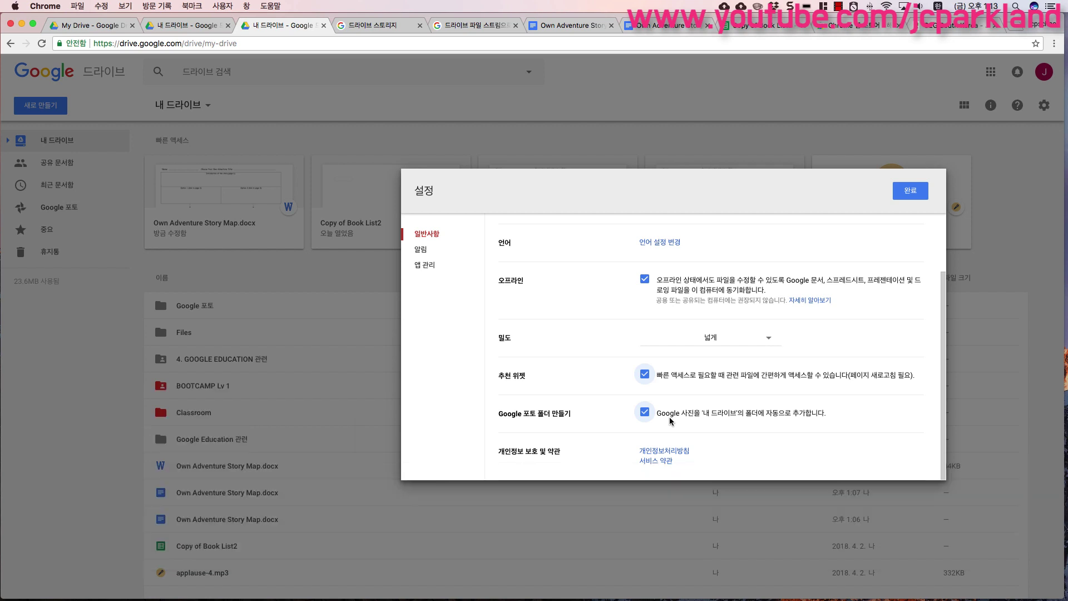
scroll(670, 419, up, 3)
scroll(675, 342, down, 3)
scroll(607, 352, up, 3)
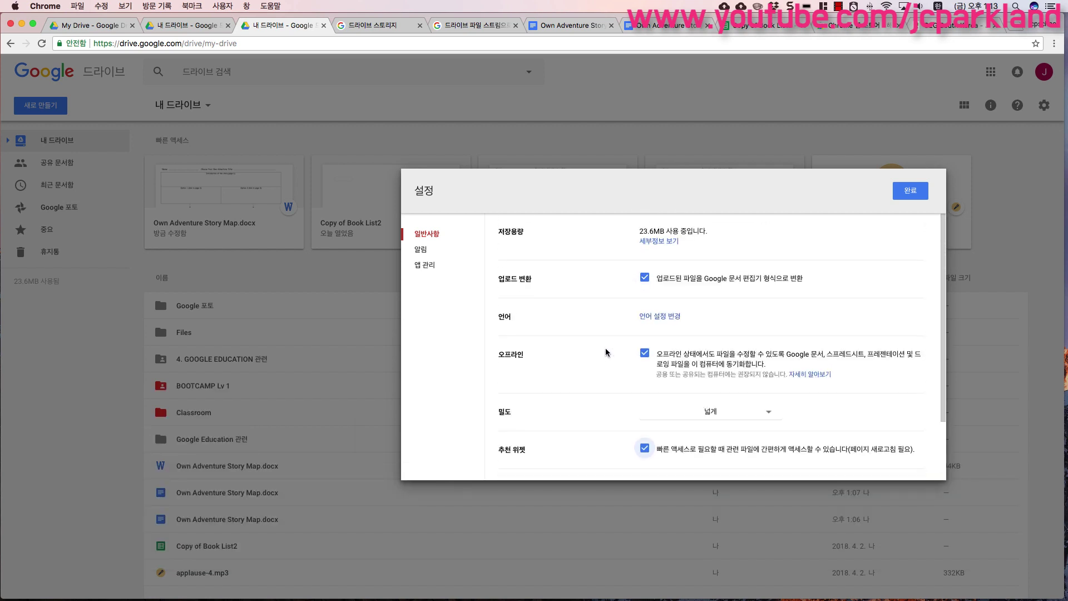
Step: Try to turn on browser updates (브라우저) in the notification settings (알림), blocking the site's permission request to show notifications
click(424, 251)
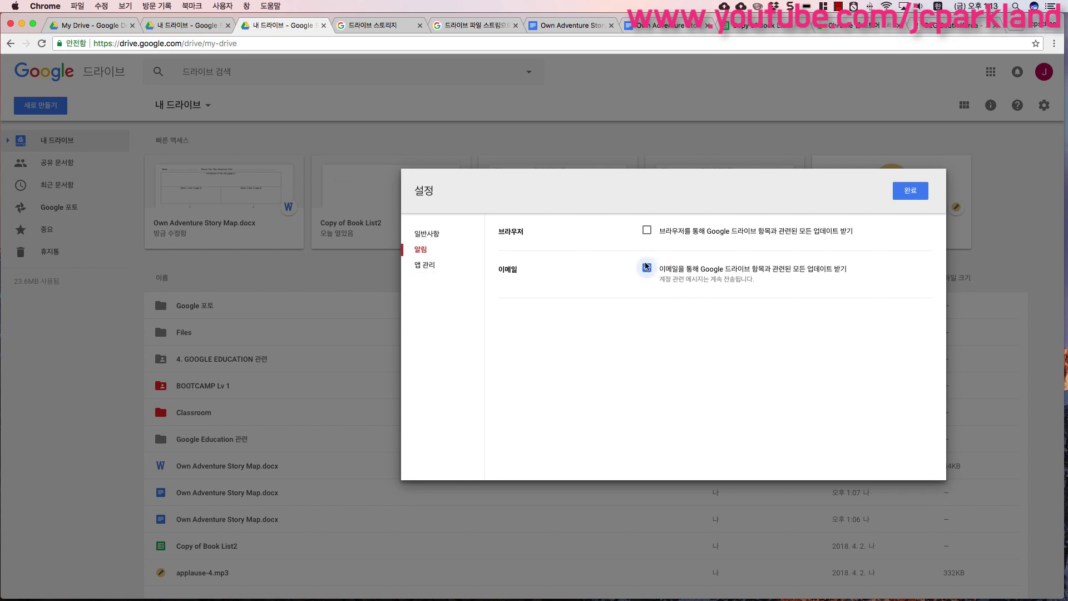
click(646, 230)
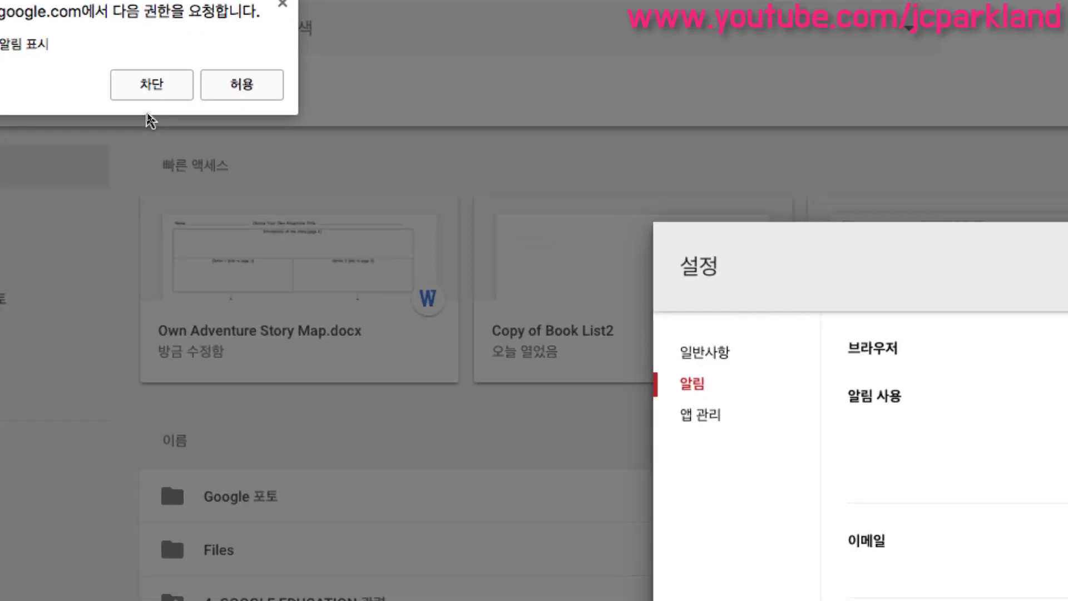
click(149, 89)
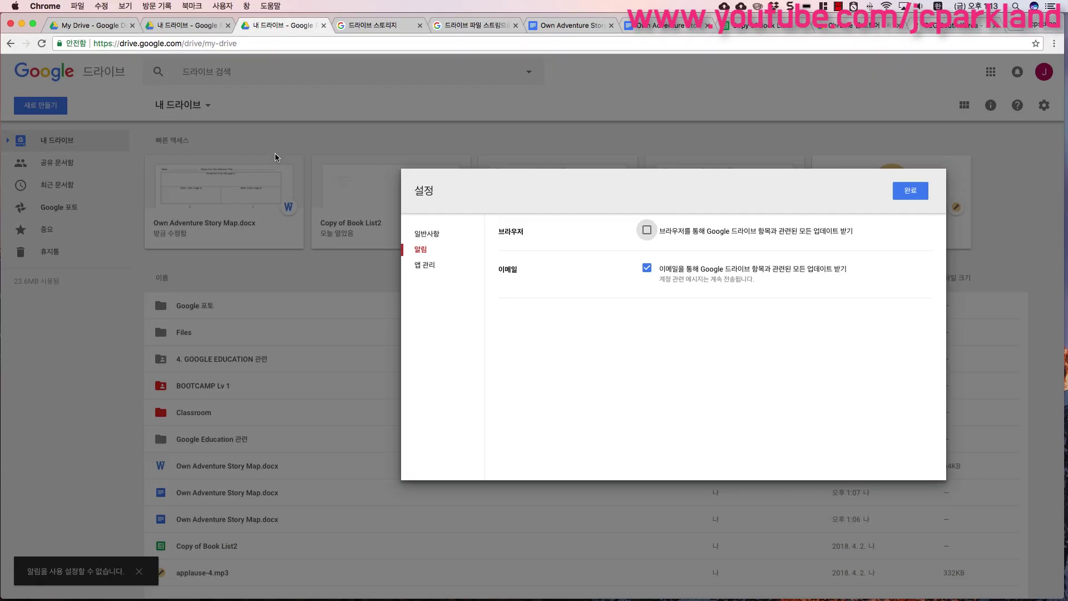
click(648, 232)
click(652, 315)
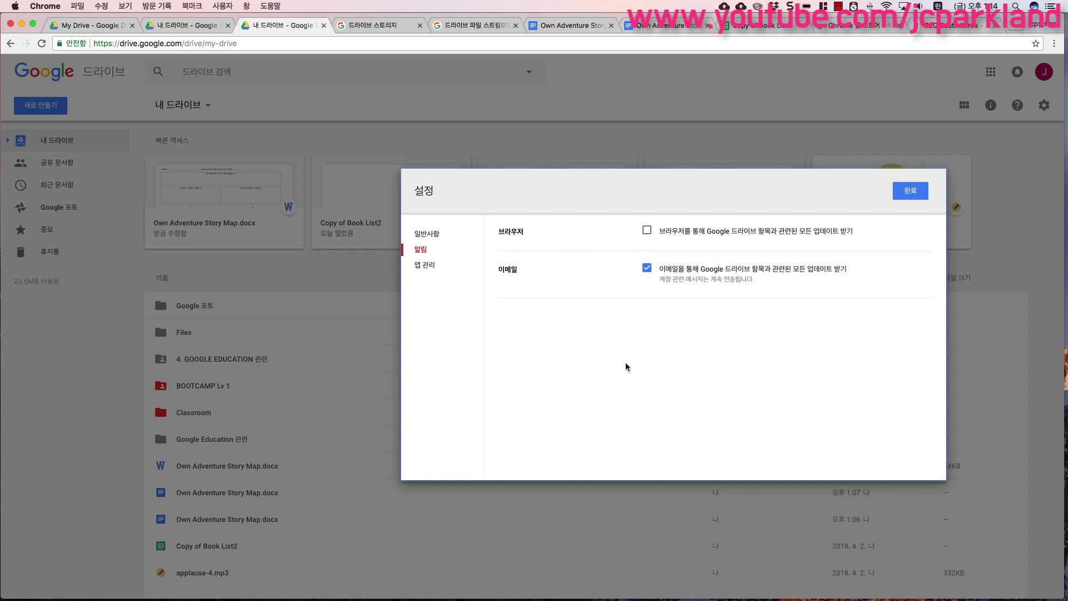
Step: Look through the apps connected to Drive (앱 관리), and switch Doc To Form's default-use option (기본값으로 사용) off and back on
click(428, 266)
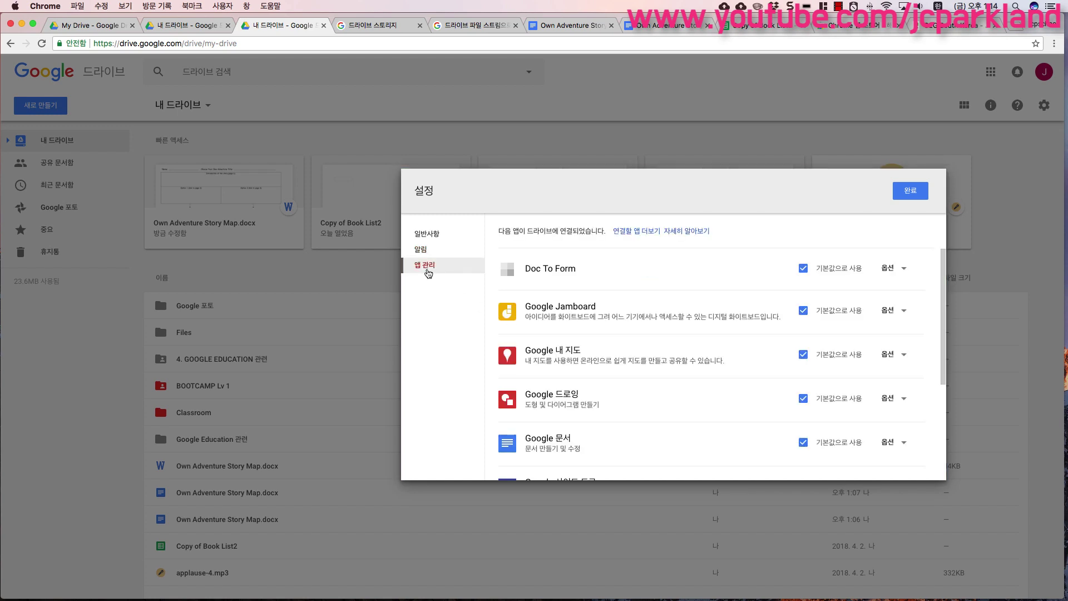
scroll(557, 316, down, 3)
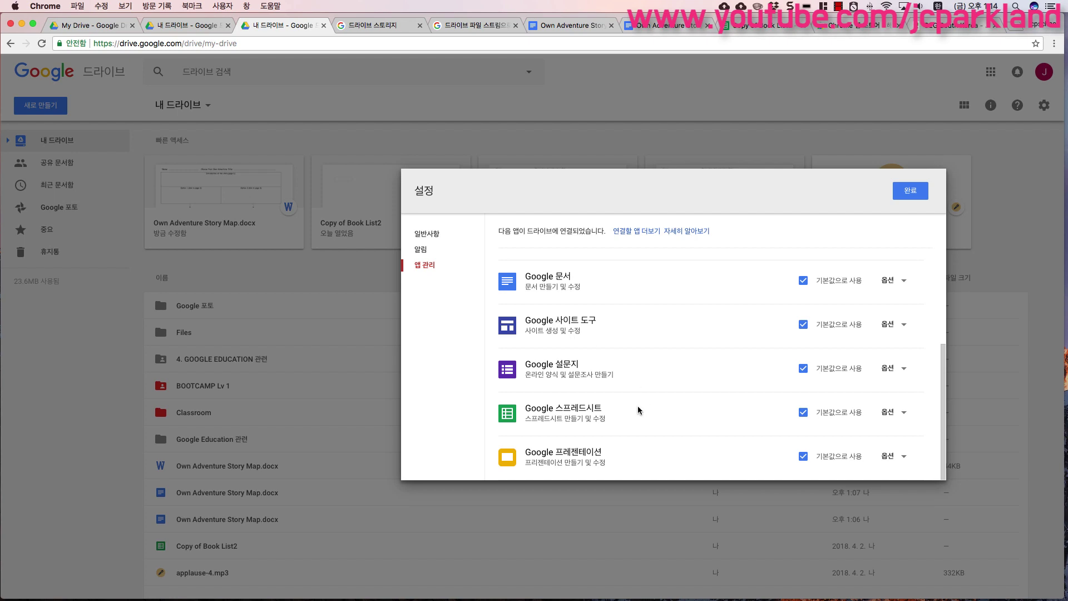
scroll(584, 361, up, 3)
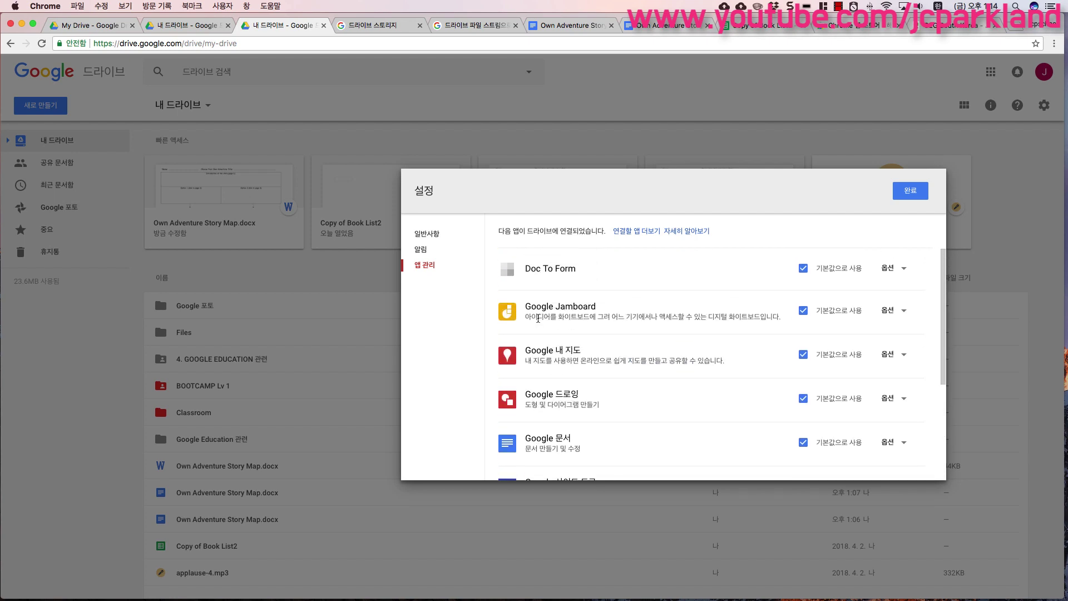
click(802, 269)
click(803, 270)
Step: View Doc To Form's product page (제품 페이지 보기) and close it, and finish with Drive's settings
click(904, 270)
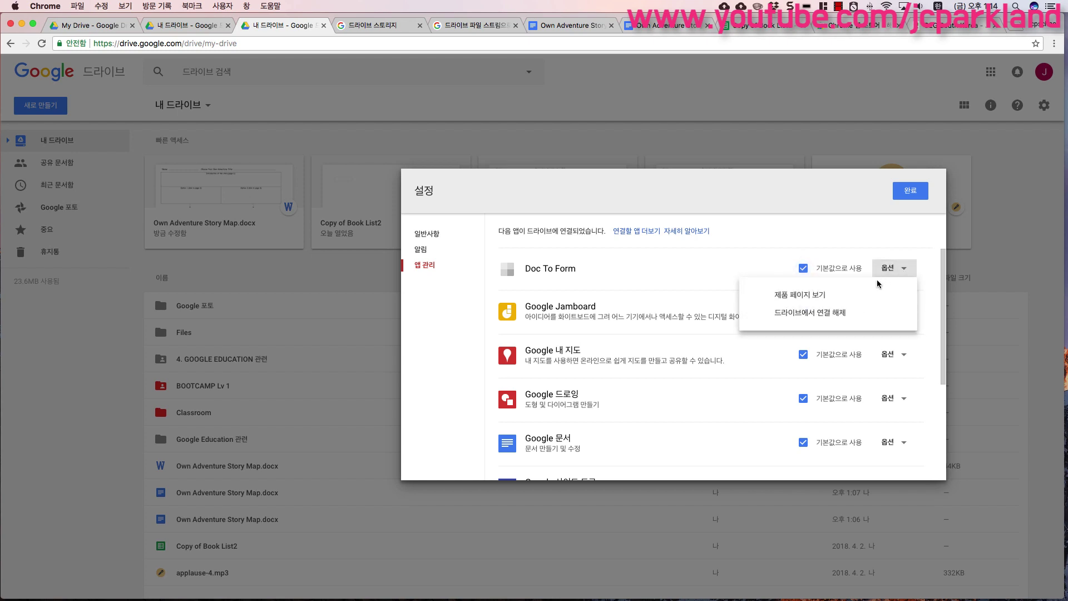
click(823, 297)
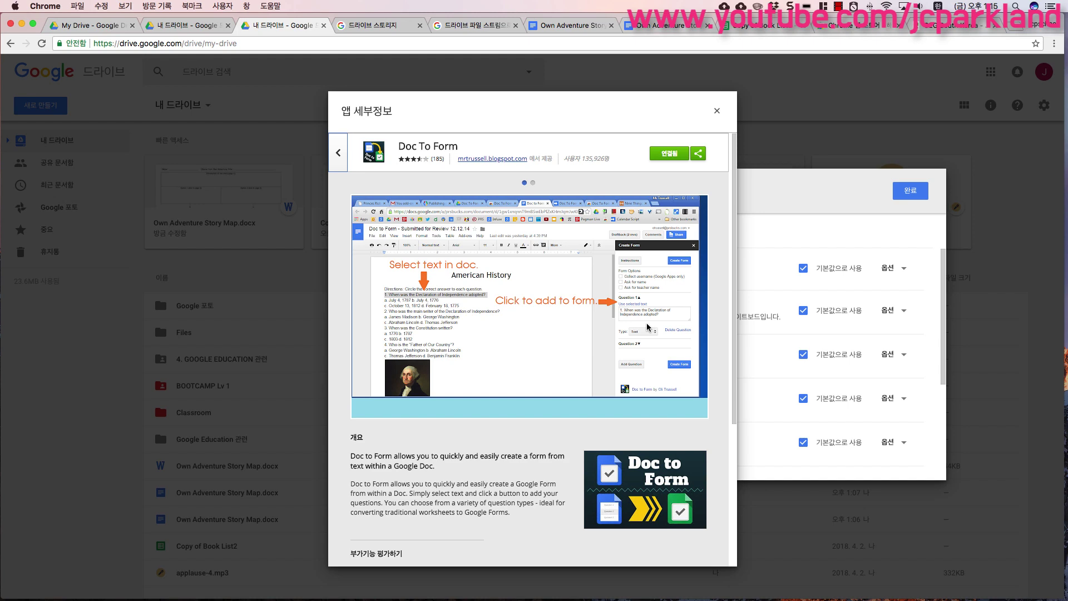
click(716, 112)
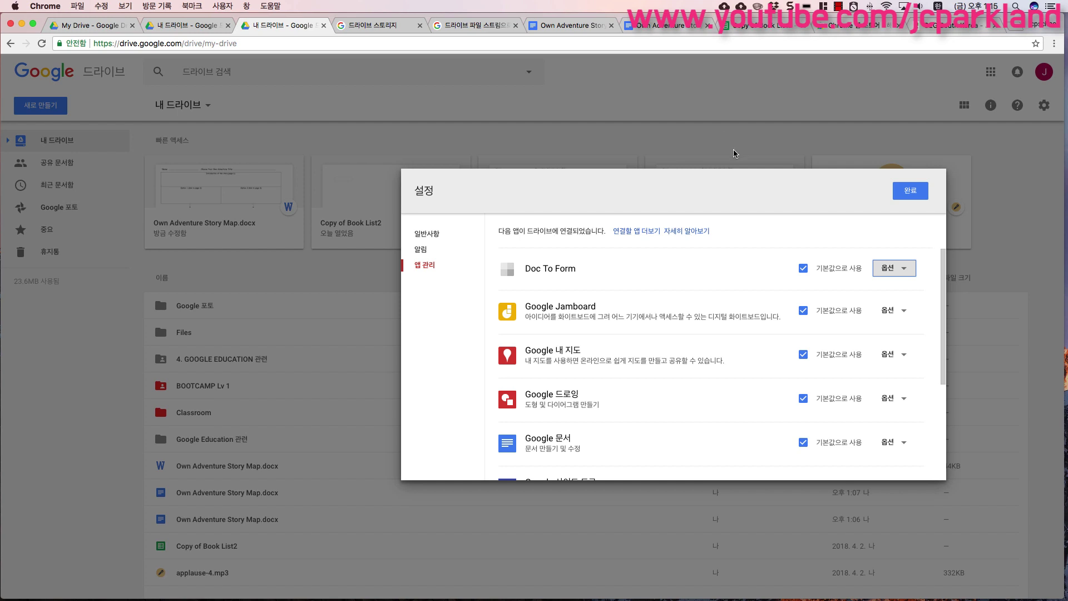
click(902, 192)
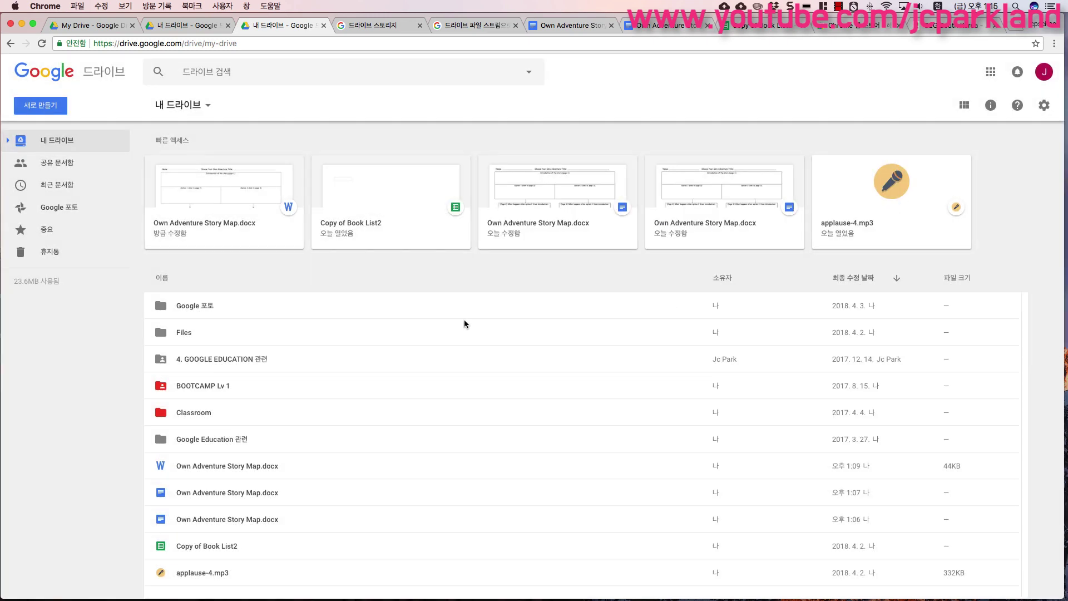
Step: Switch to the Chrome Web Store page and enter "omnibox" in the browser's address bar in place of the URL
scroll(466, 320, down, 1)
click(847, 30)
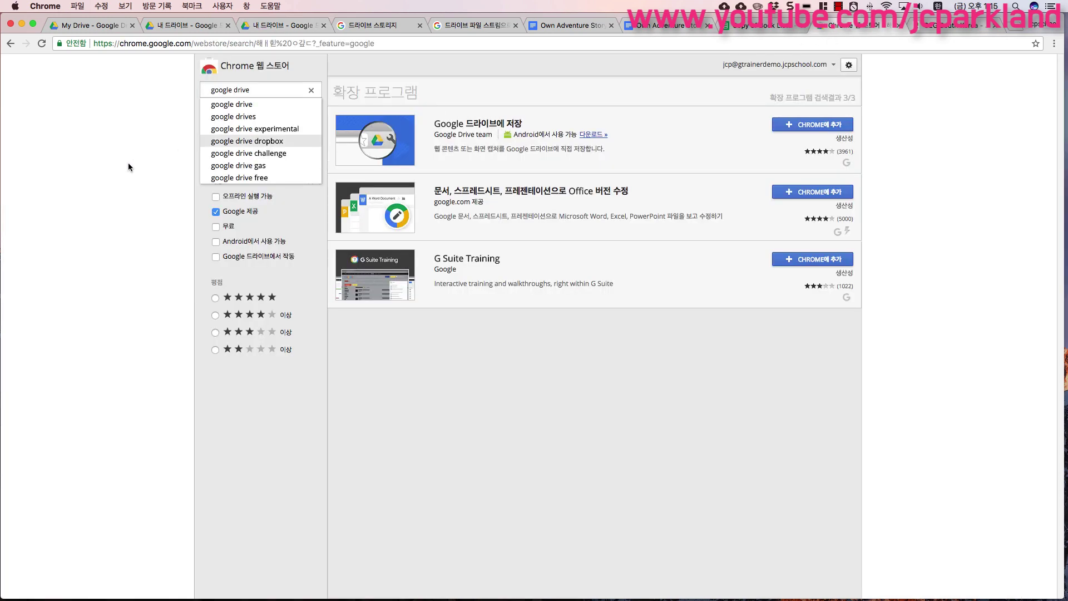
click(169, 45)
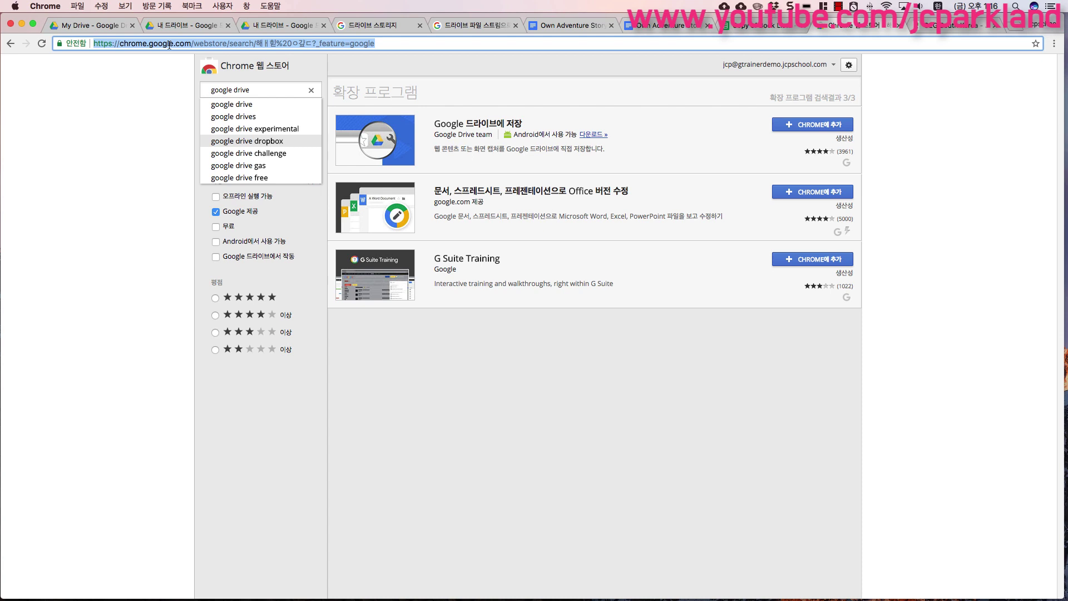
text(ㅐ)
key(BackSpace)
text(om)
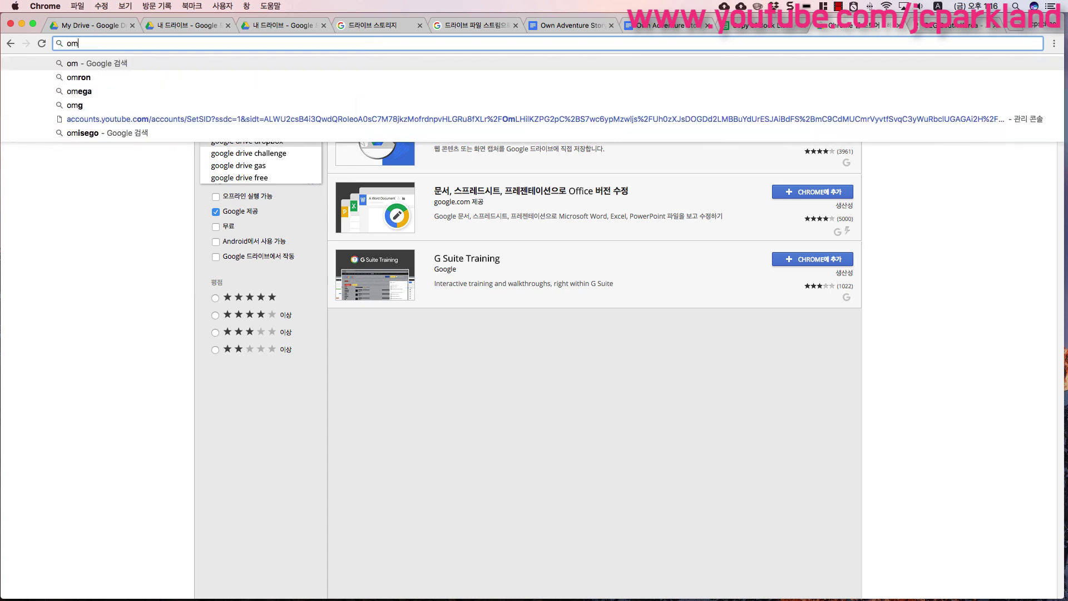
text(nibox)
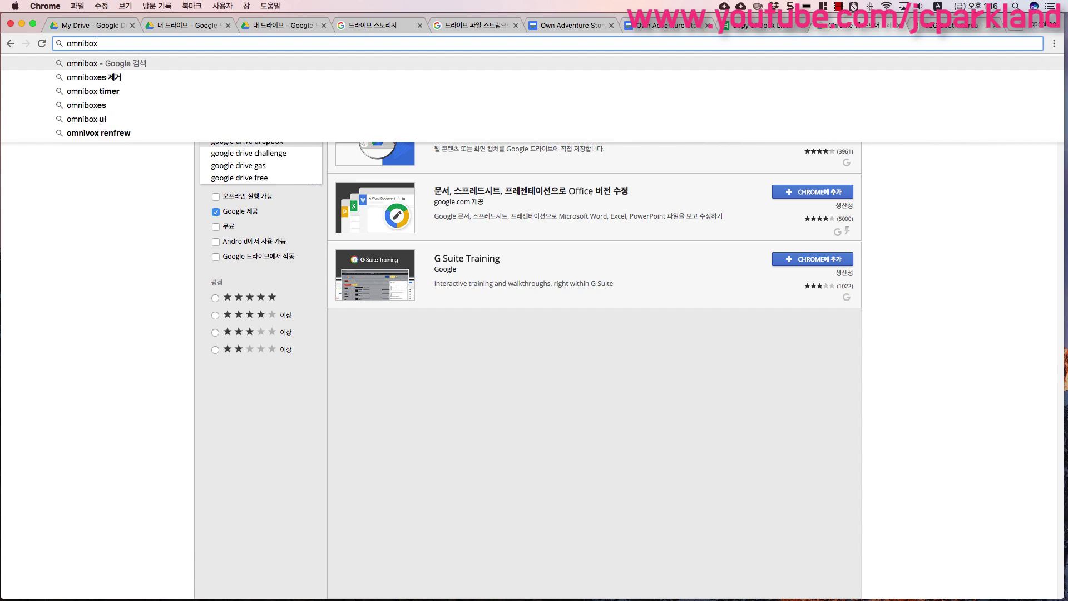
Step: Calculate 2+2 and 10*284 directly in the address bar without running a search
drag(155, 46, 52, 43)
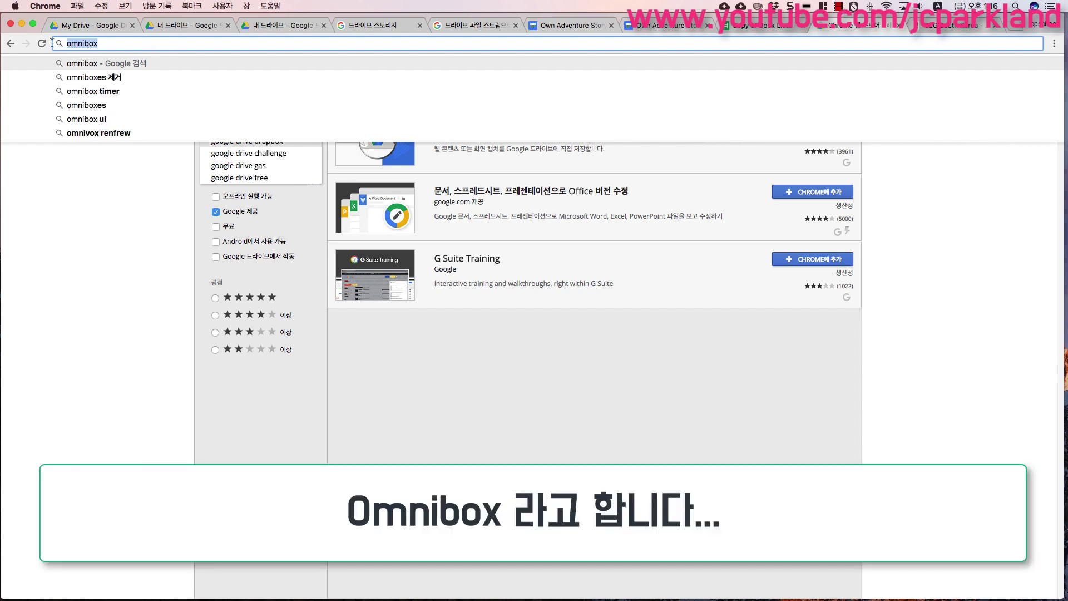
text(2+2)
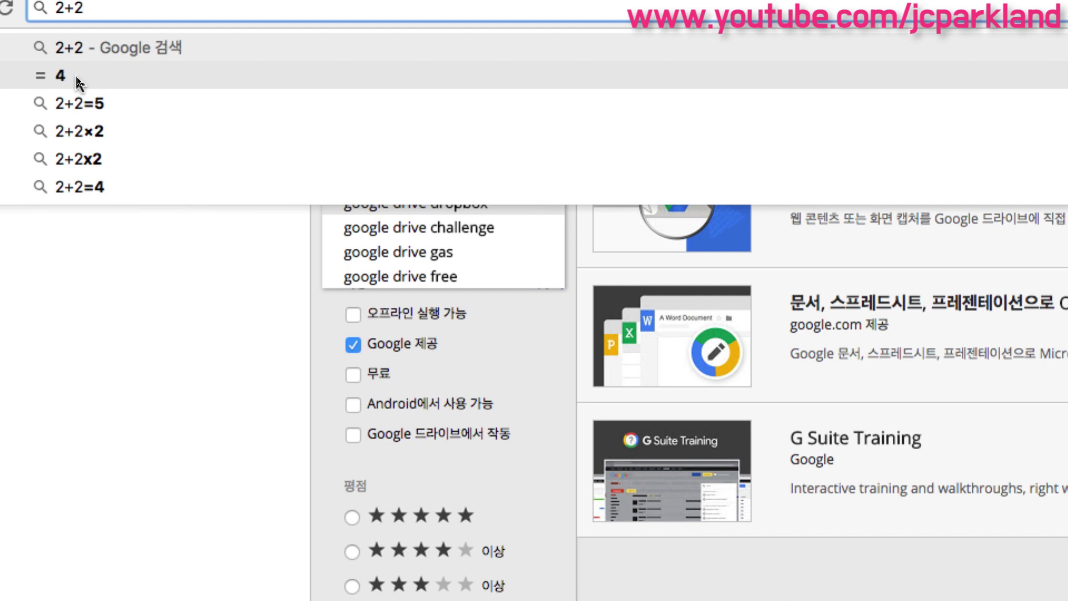
drag(99, 9, 41, 9)
text(10*2)
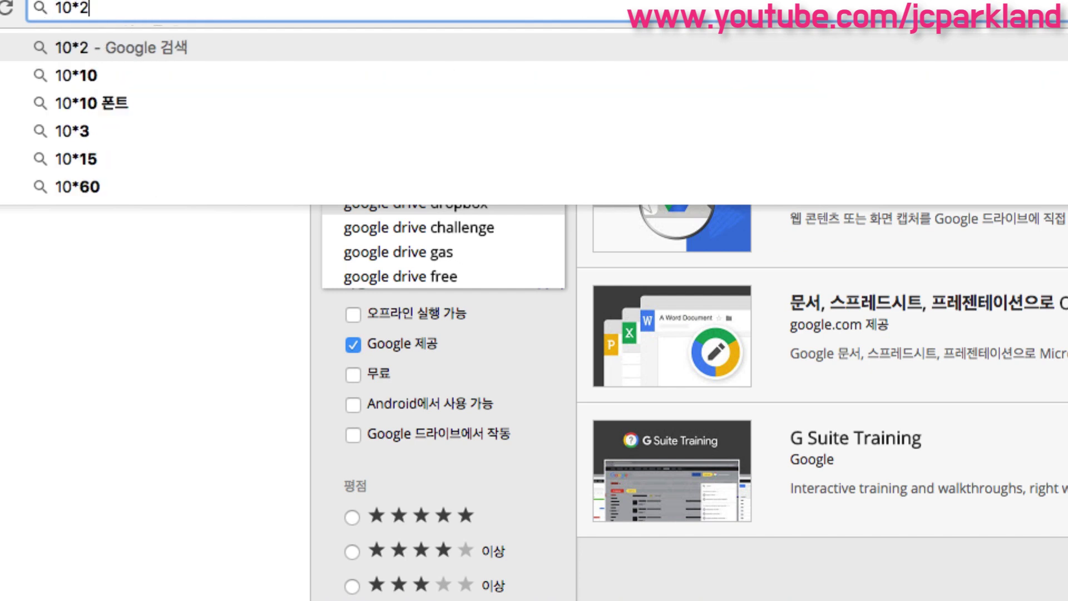
text(84)
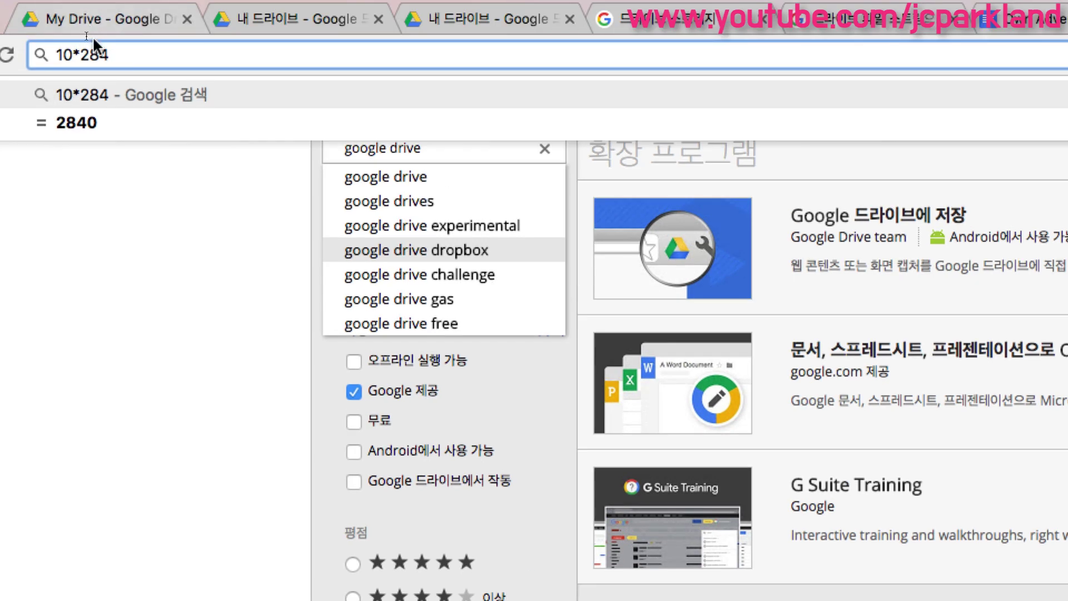
Step: Search Google for "5 min timer" from the address bar and look through the results
drag(111, 50, 37, 50)
text(5 min timer)
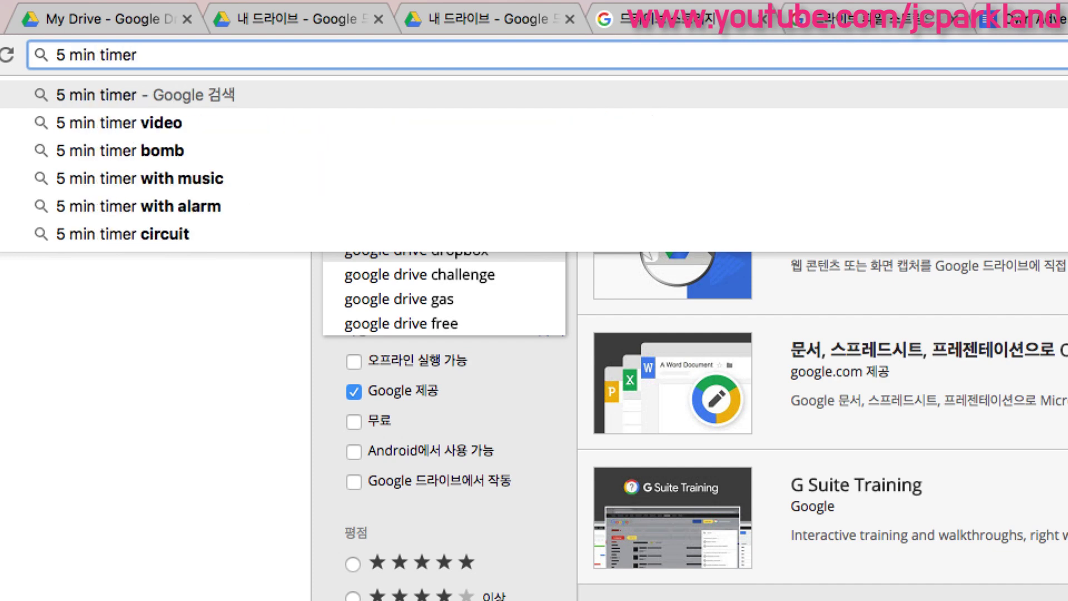
key(Return)
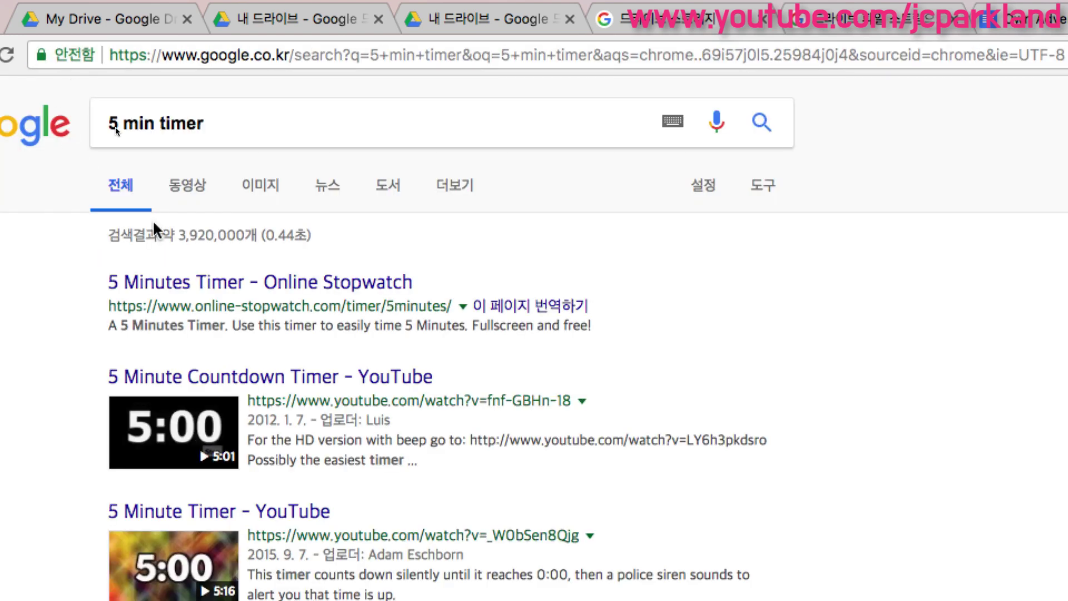
scroll(171, 166, down, 1)
scroll(171, 166, down, 10)
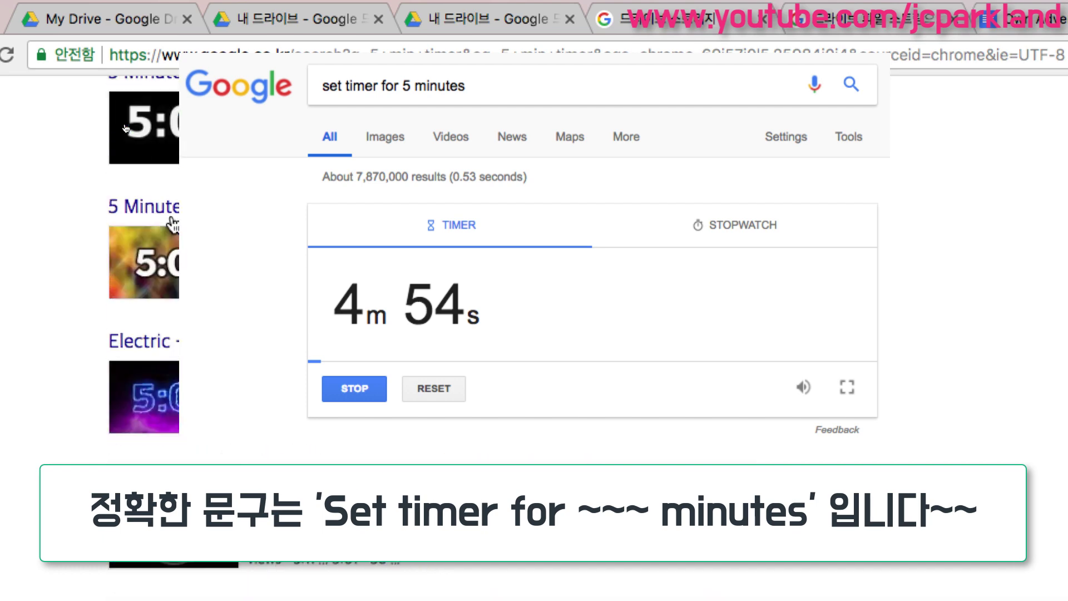
scroll(174, 225, up, 8)
scroll(174, 225, up, 5)
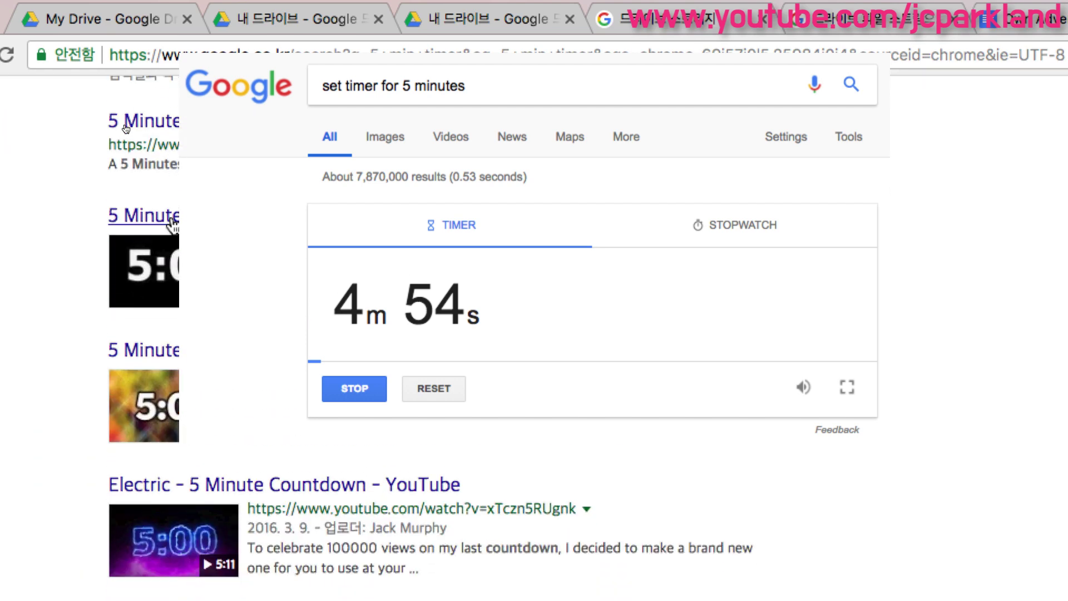
Step: Convert 100 US dollars to Korean won by running the suggested search "100 usd to krw" from the address bar
click(126, 52)
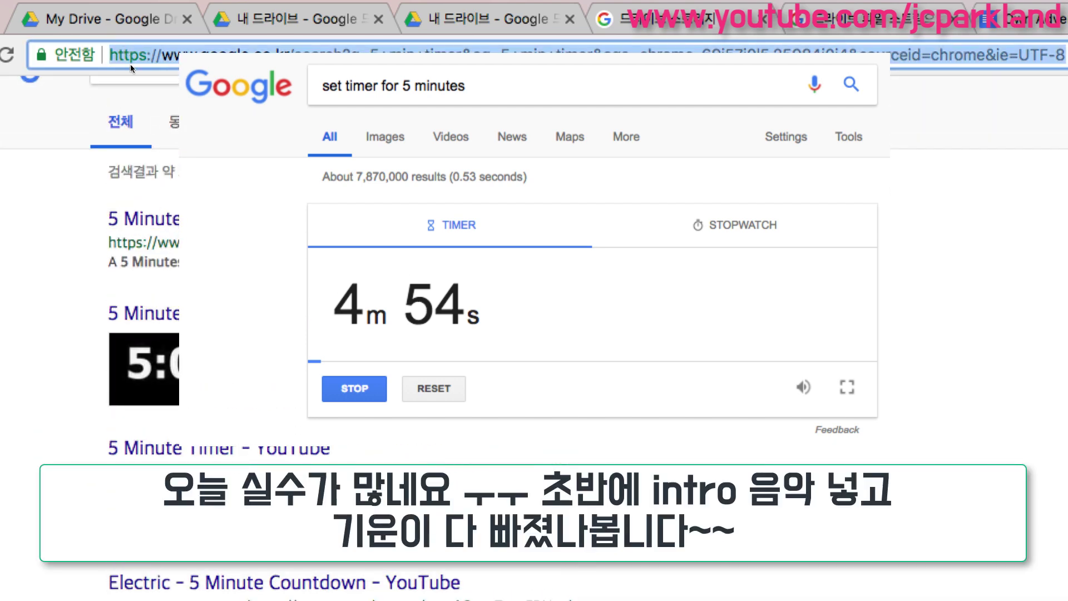
text(100)
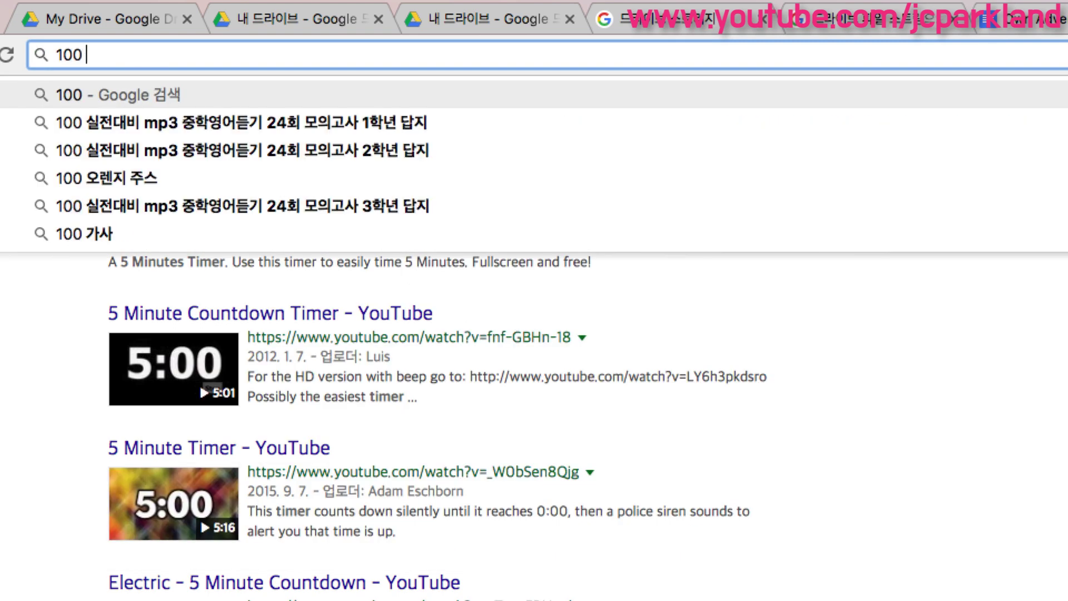
text( usd)
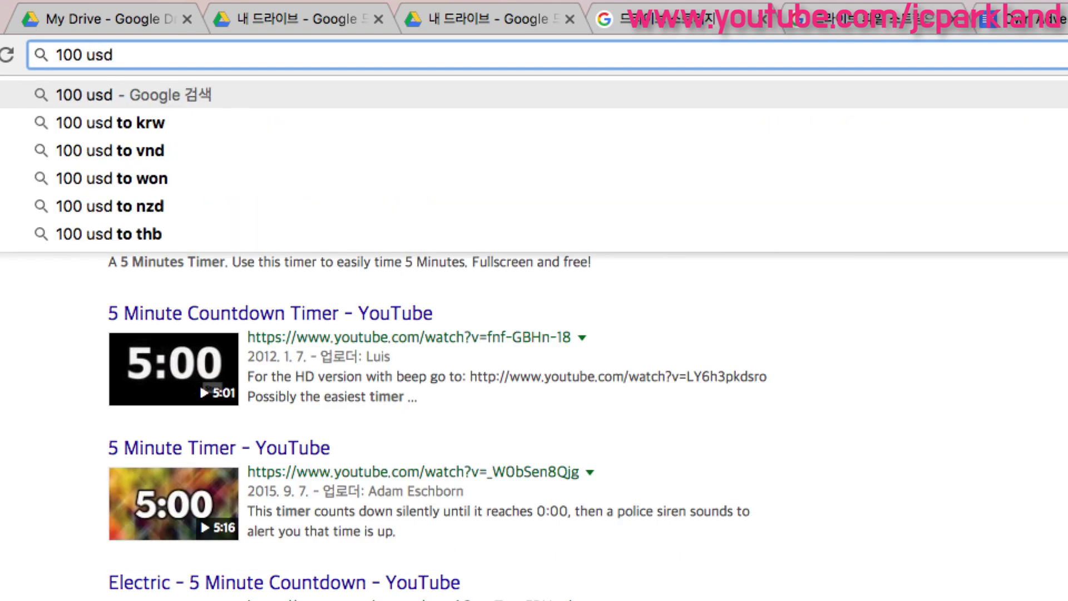
key(Down)
key(Return)
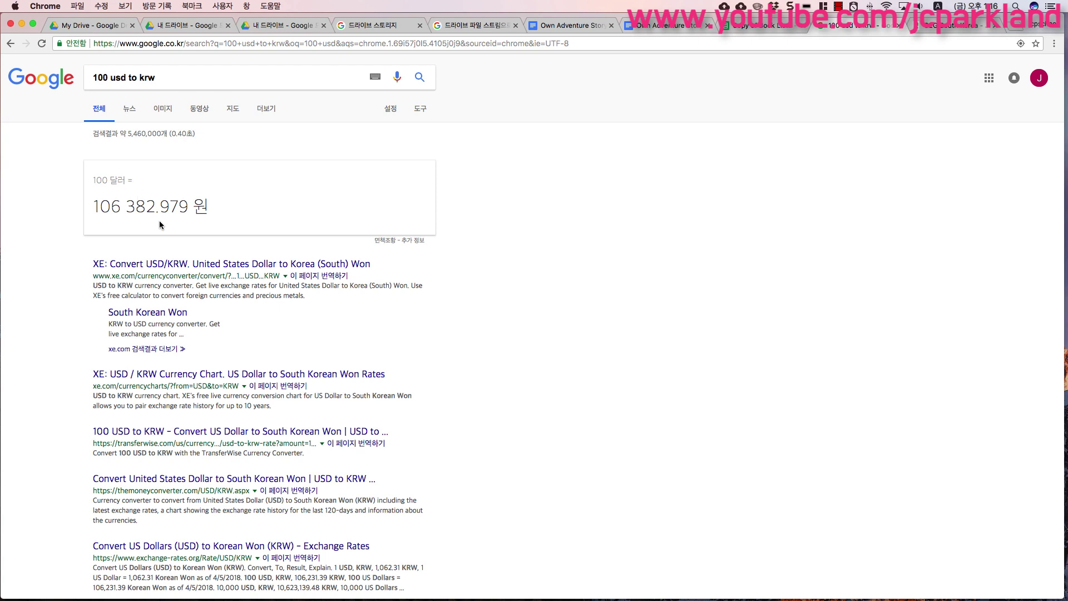
Step: Search Google for "chrome web store" from the address bar and open the store's Extensions page
click(337, 46)
text(chrome)
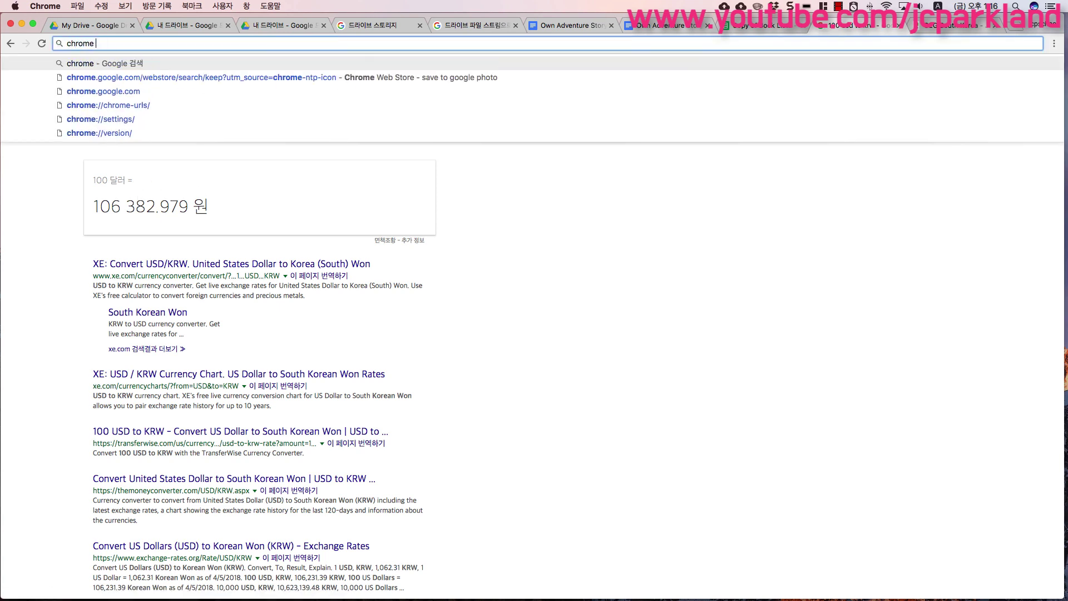
text( web)
key(Return)
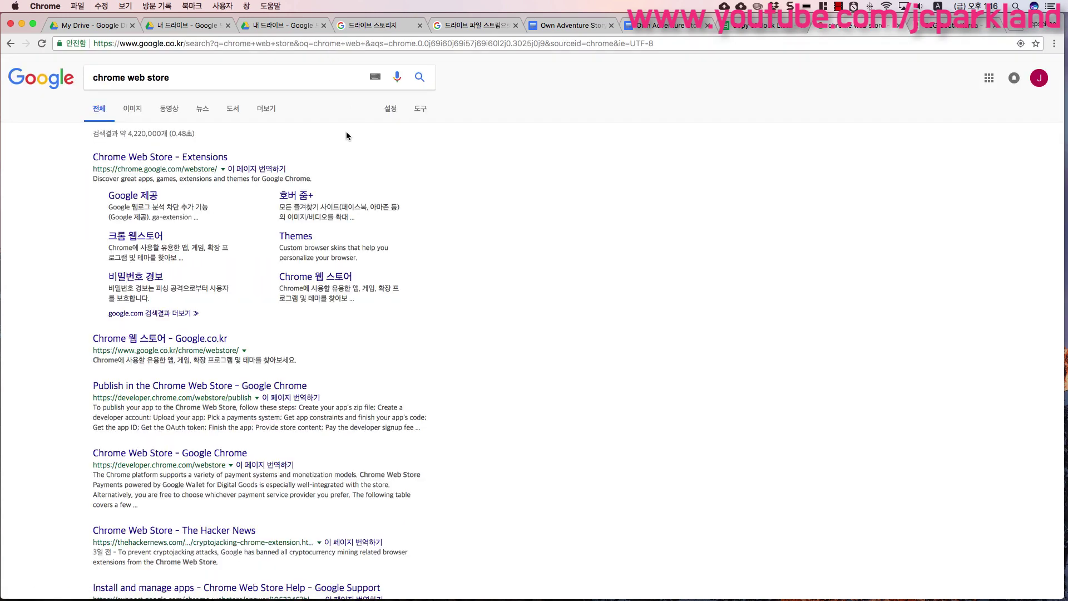
click(204, 159)
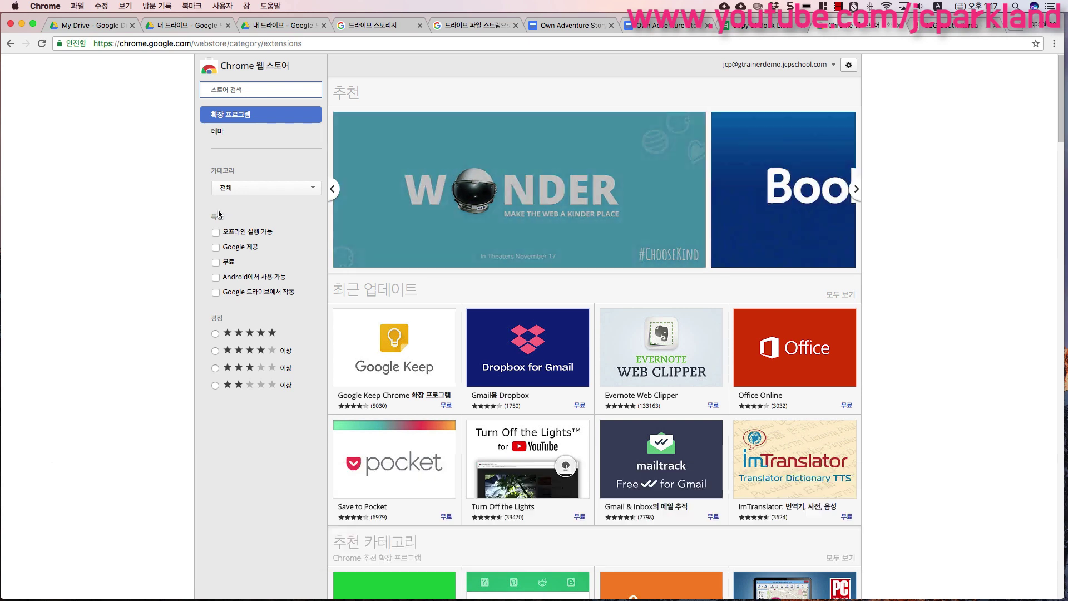
Step: Search the store for "google drive" and filter the results to items by Google (Google 제공) that are free (무료)
text(google drive)
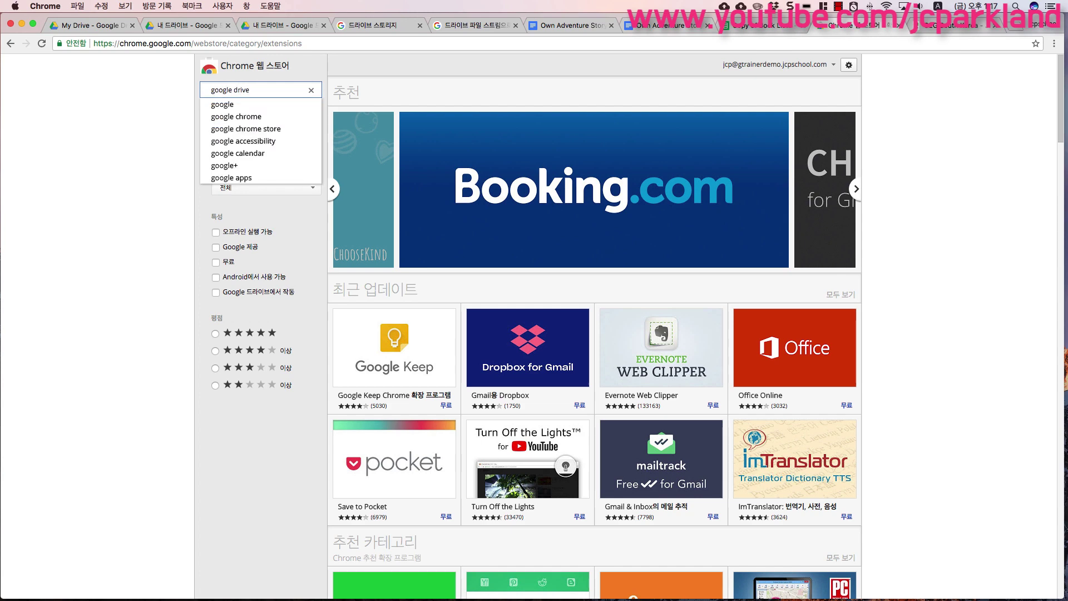
key(Return)
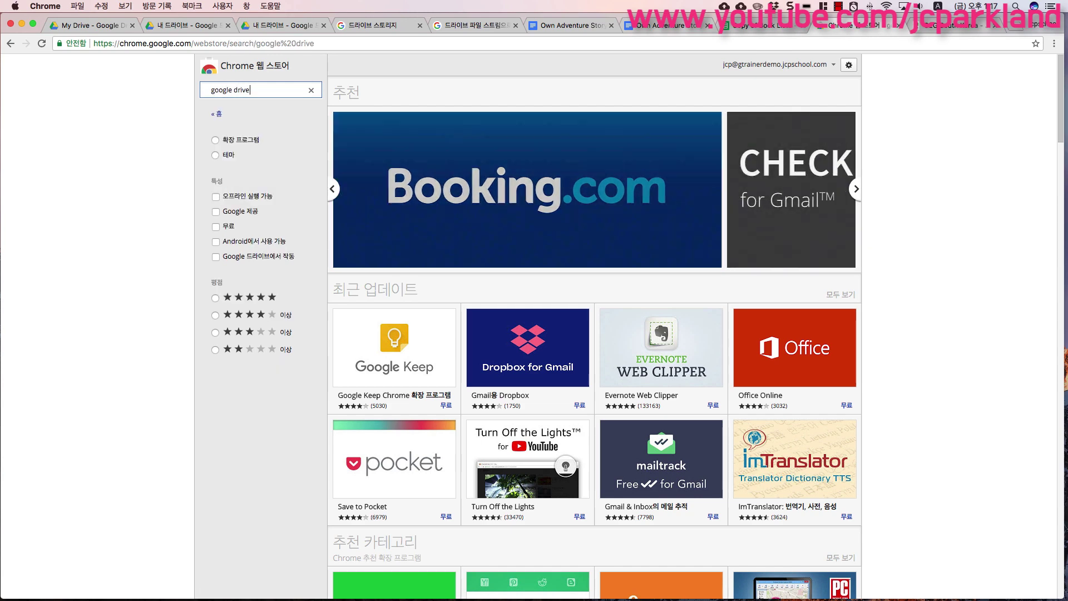
click(215, 212)
click(215, 226)
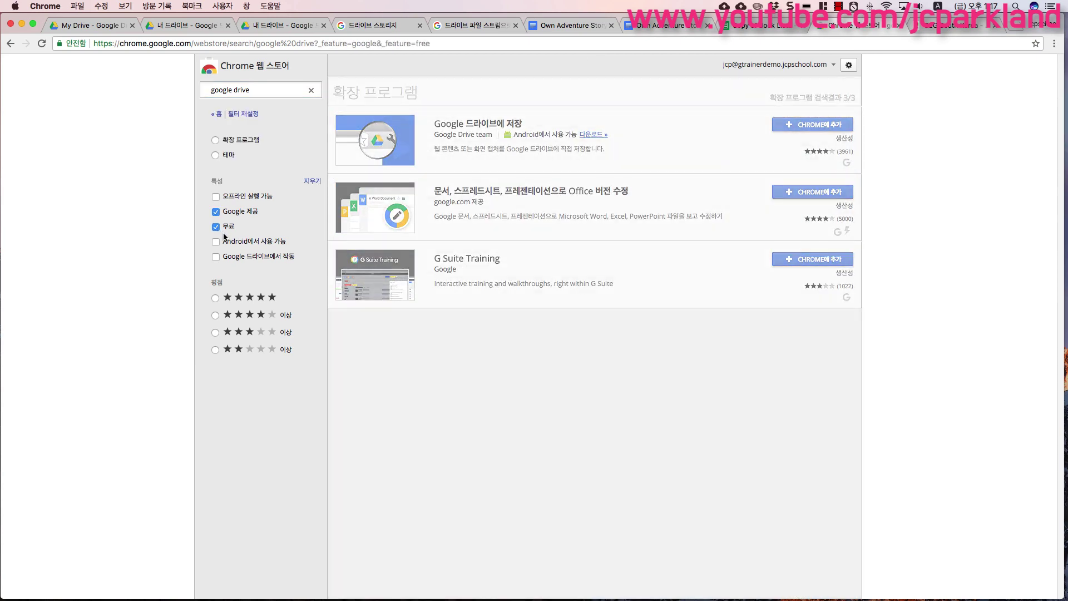